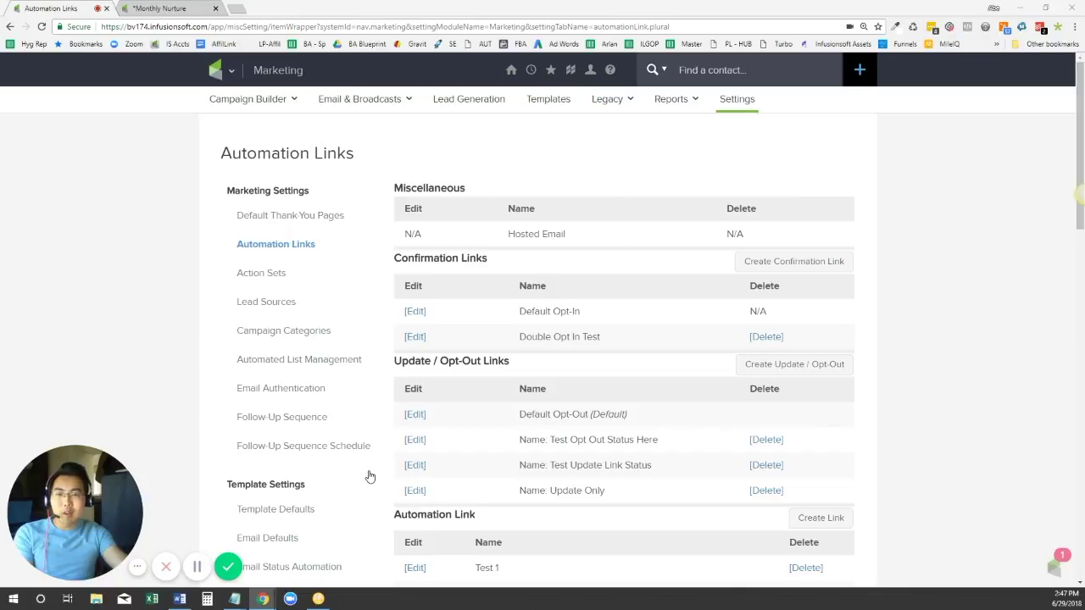
# Create a new automation link named "*Opened Email 1" with a thank-you page and save it.
pyautogui.moveTo(232, 70)
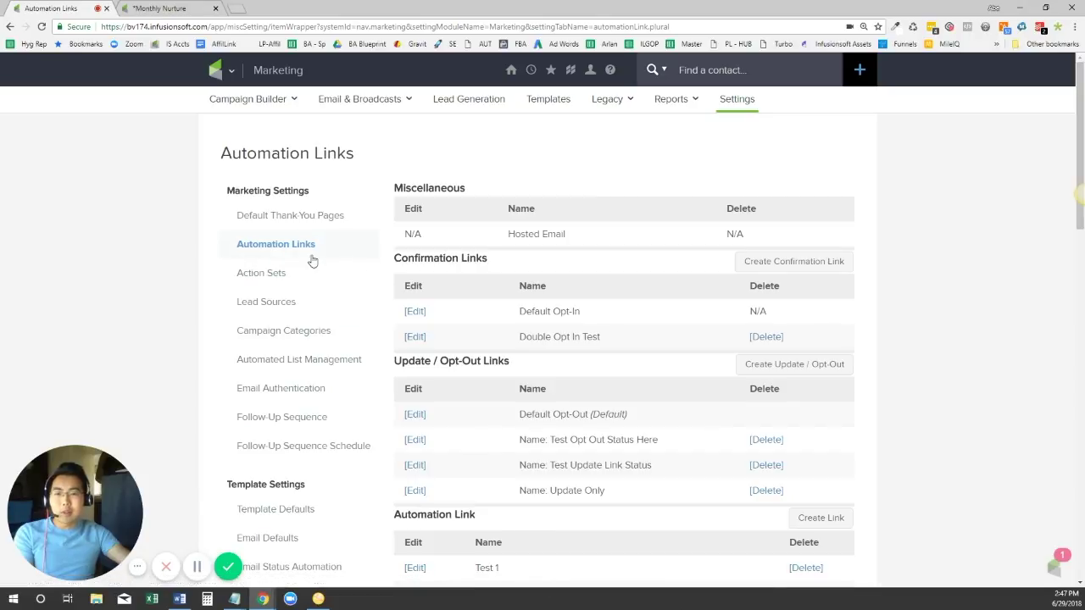
pyautogui.scroll(-3, 921, 352)
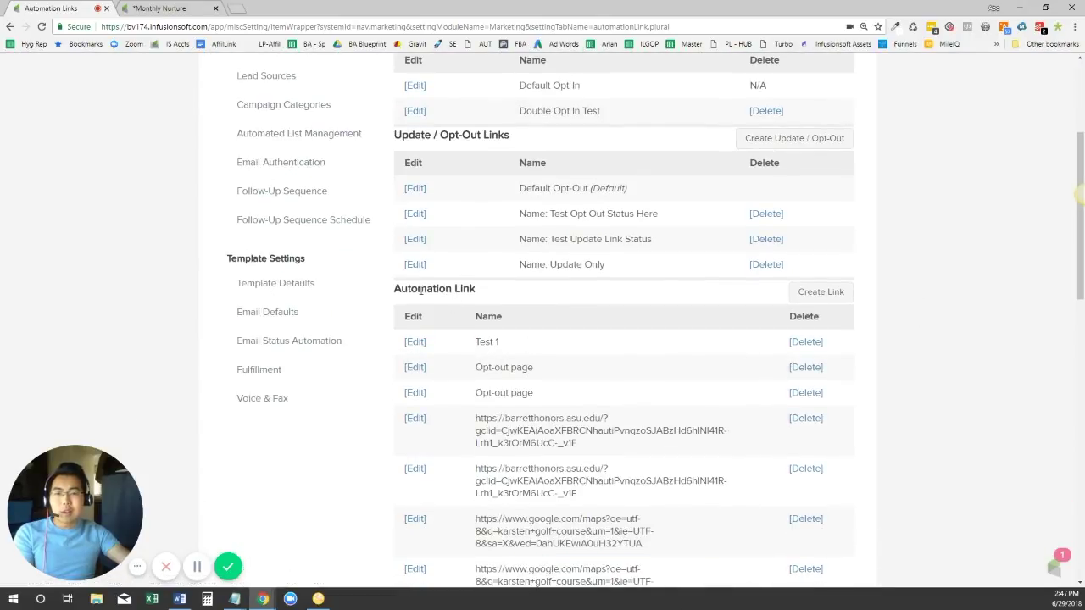
pyautogui.moveTo(395, 289); pyautogui.dragTo(484, 293)
pyautogui.click(523, 291)
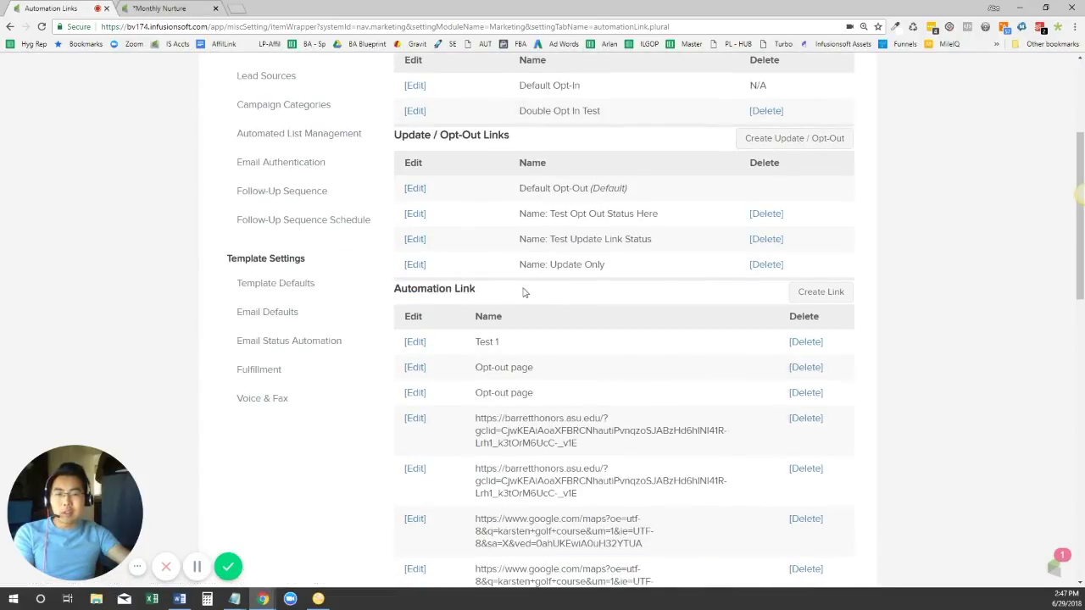
pyautogui.click(819, 296)
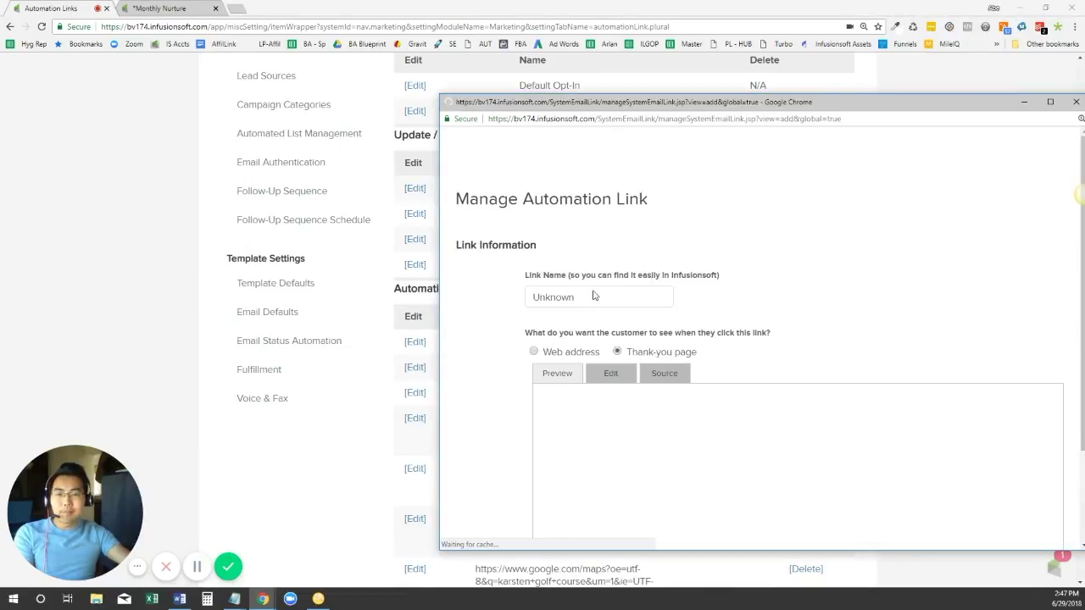
pyautogui.doubleClick(597, 301)
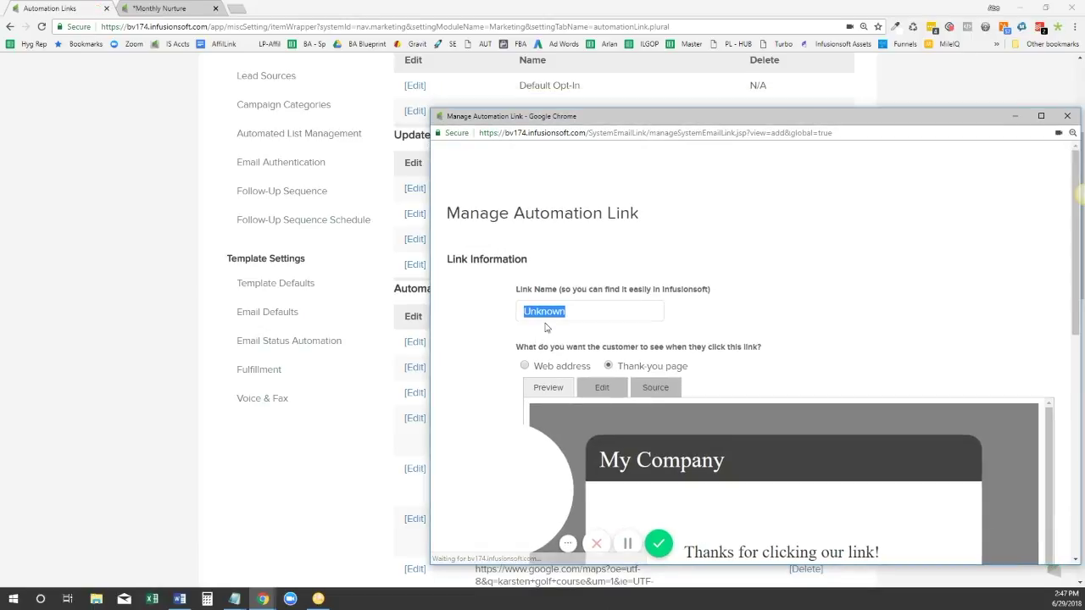
pyautogui.write('T')
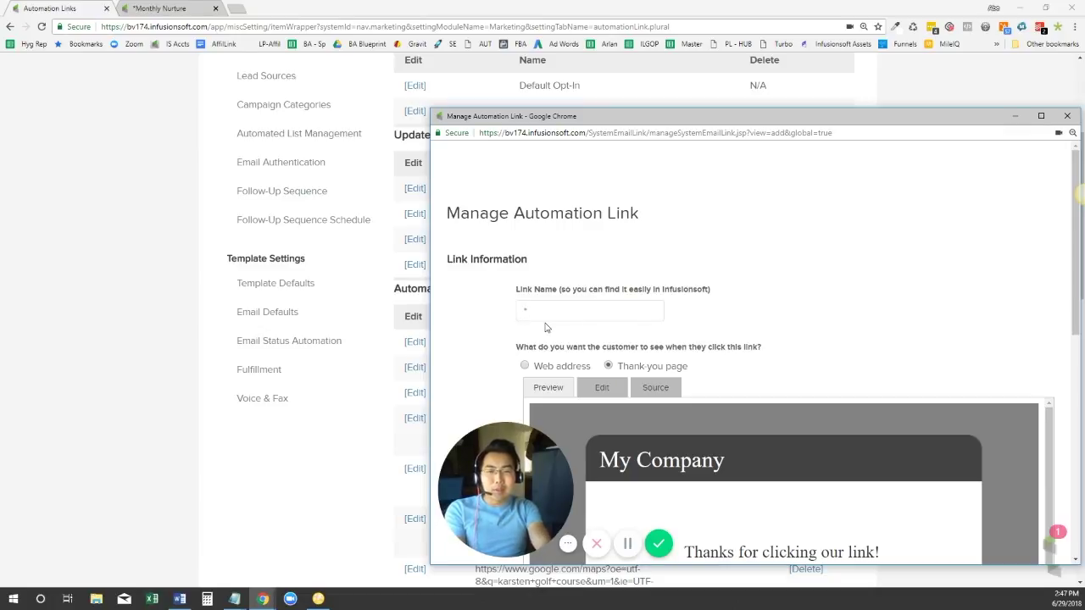
pyautogui.write('Email 1')
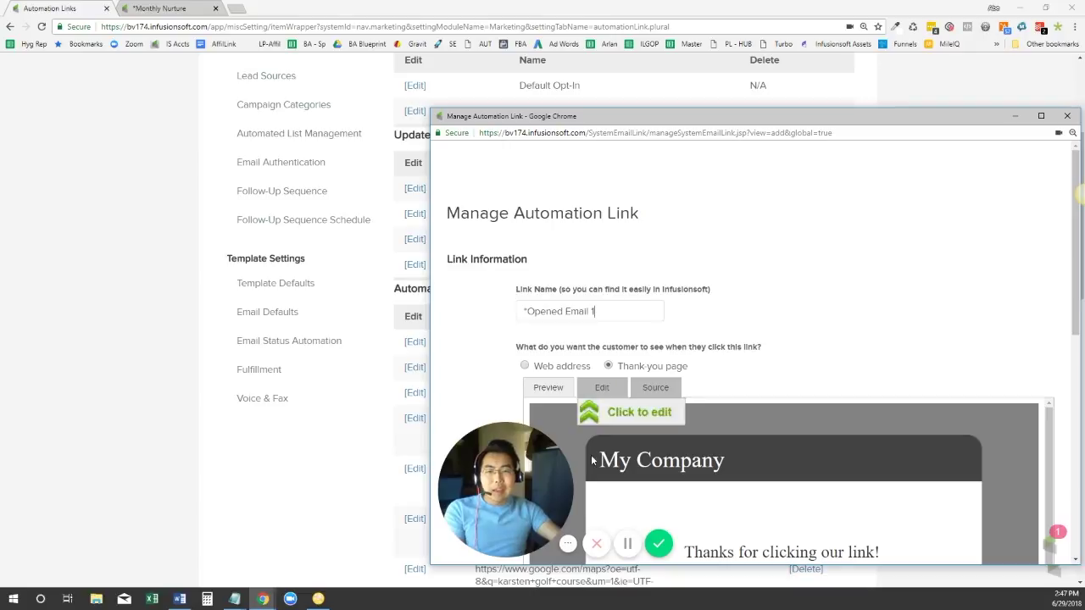
pyautogui.scroll(-10, 653, 443)
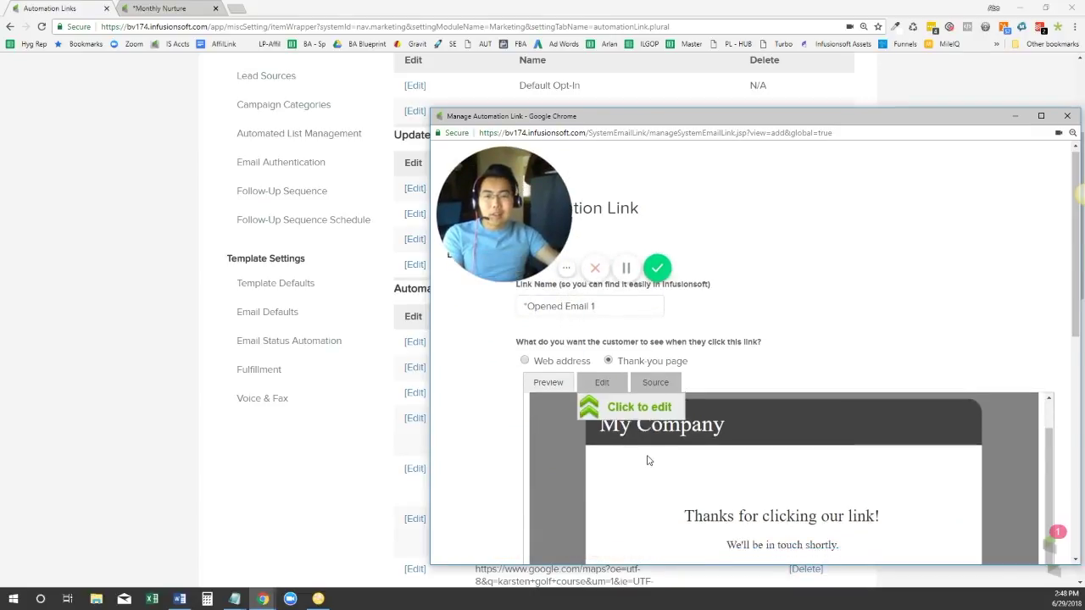
pyautogui.click(465, 534)
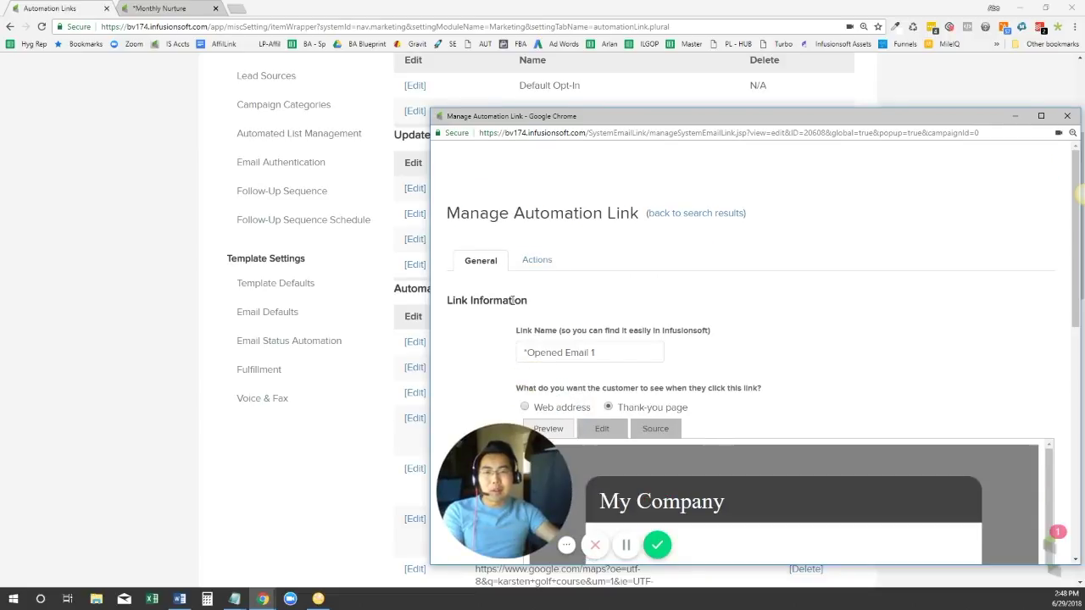
# Add an action to the link that applies the "*Test Open Email" tag, then save and close the link.
pyautogui.click(542, 265)
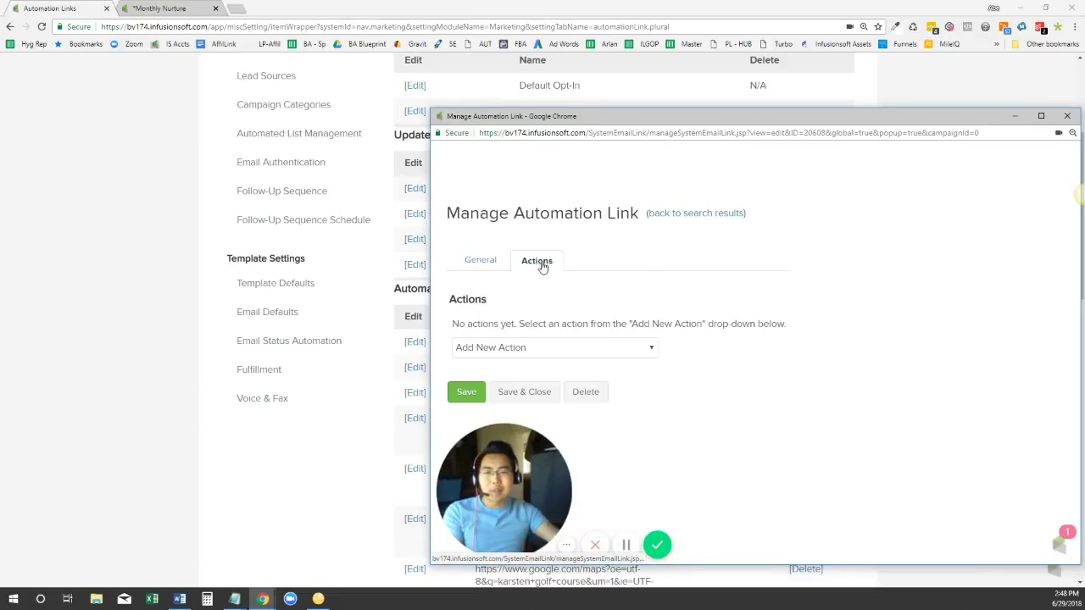
pyautogui.click(530, 349)
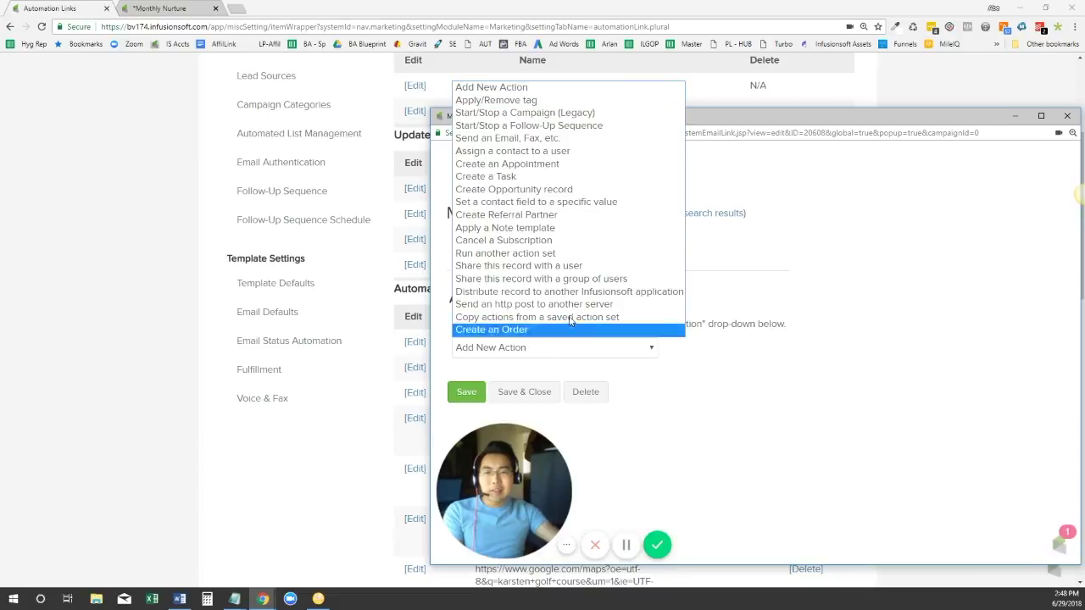
pyautogui.click(512, 105)
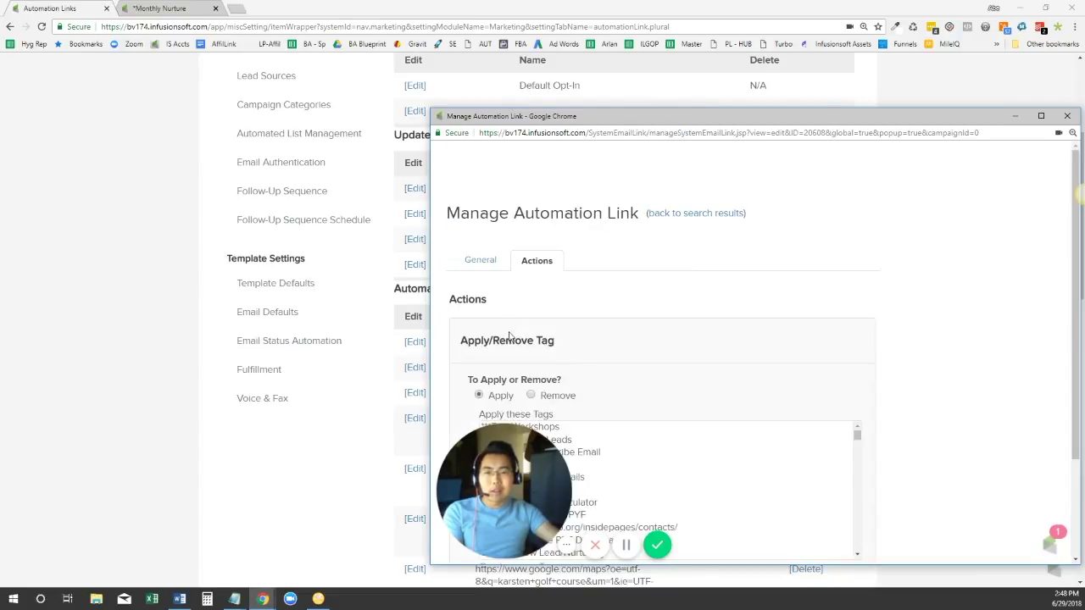
pyautogui.scroll(-2, 695, 310)
pyautogui.scroll(3, 806, 335)
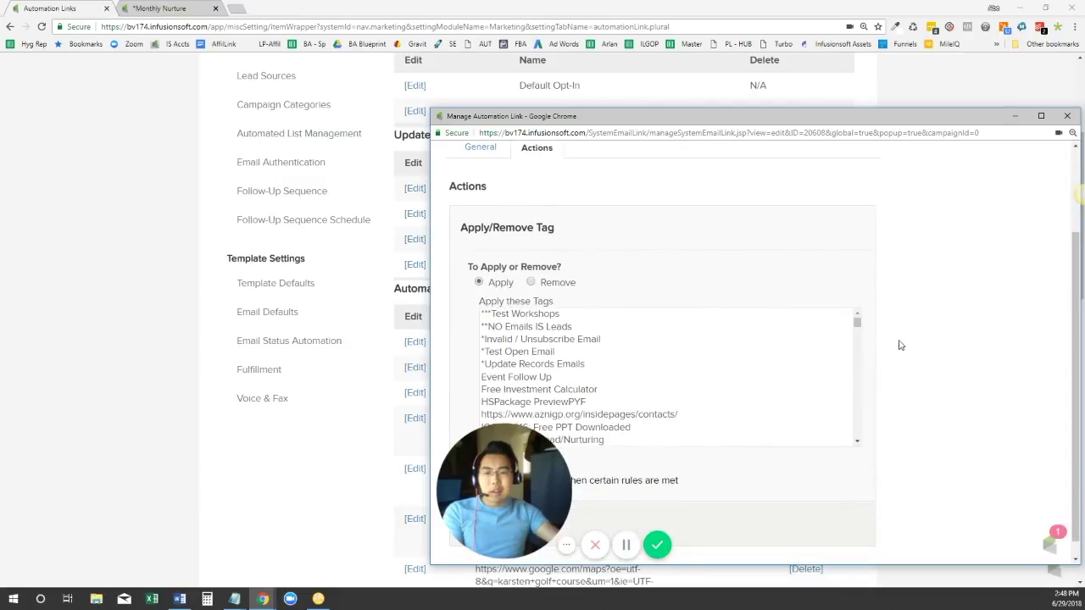
pyautogui.scroll(-2, 911, 346)
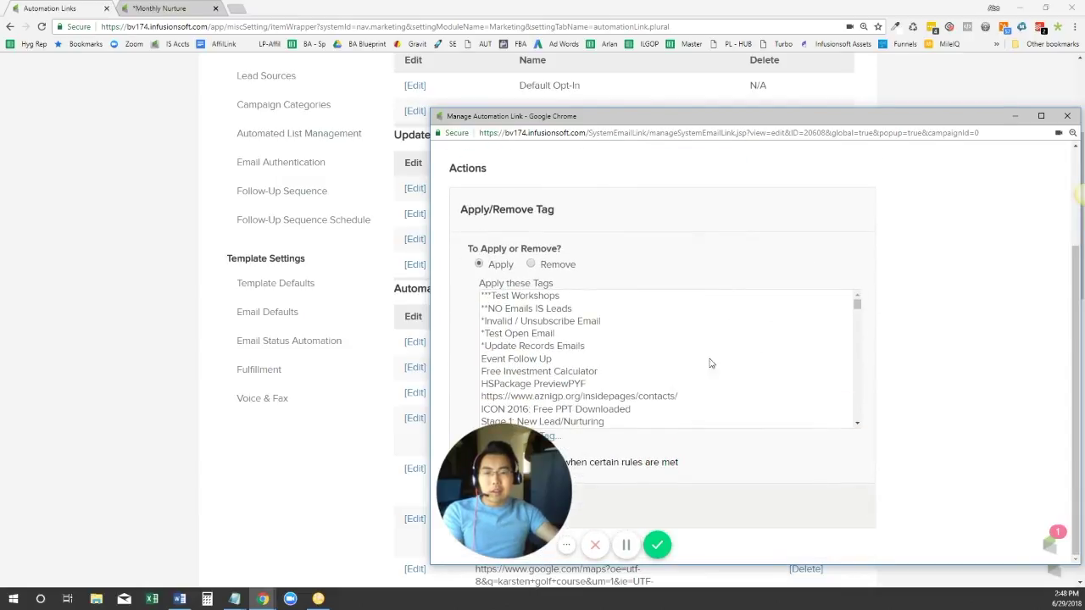
pyautogui.click(531, 336)
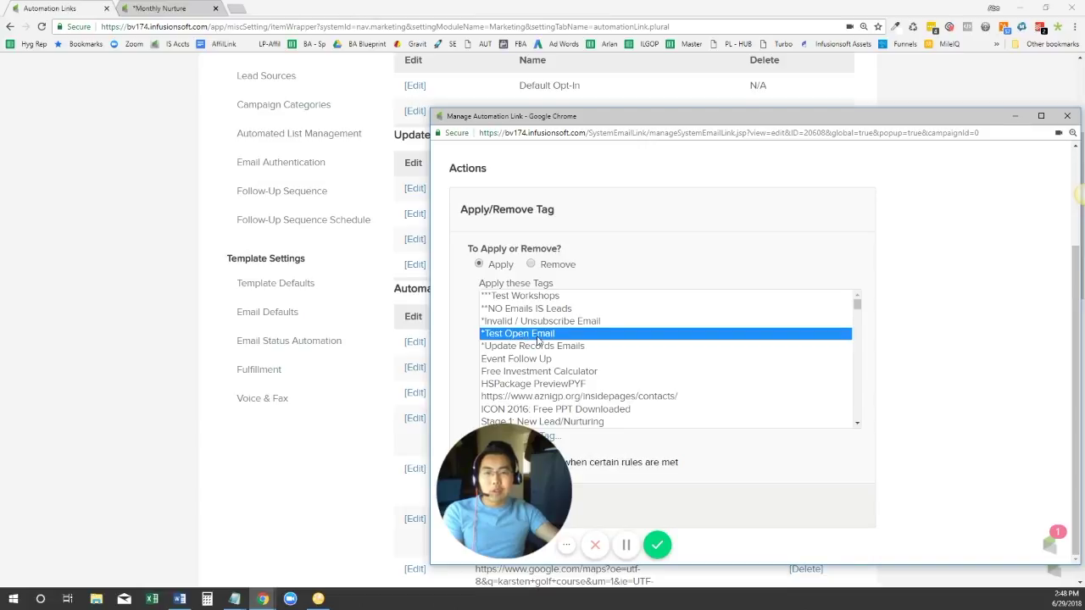
pyautogui.moveTo(509, 551); pyautogui.dragTo(509, 278)
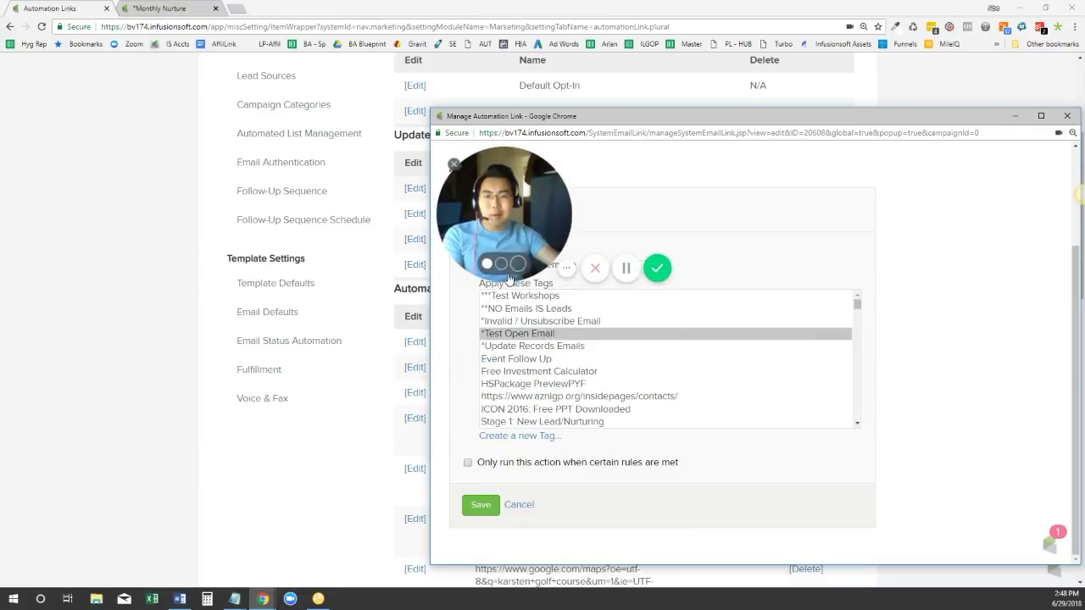
pyautogui.click(480, 505)
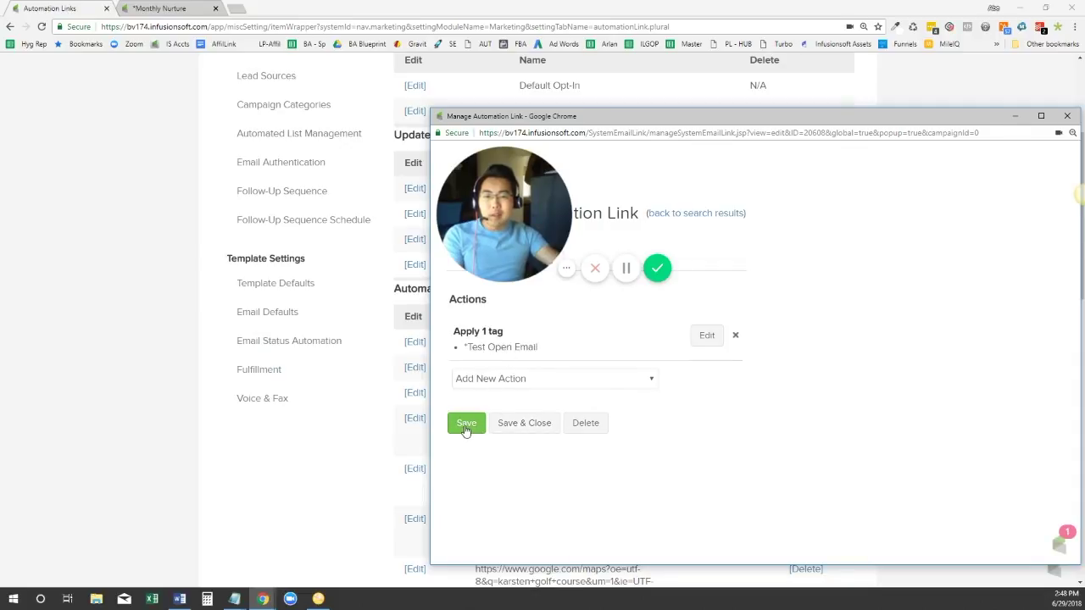
pyautogui.click(519, 428)
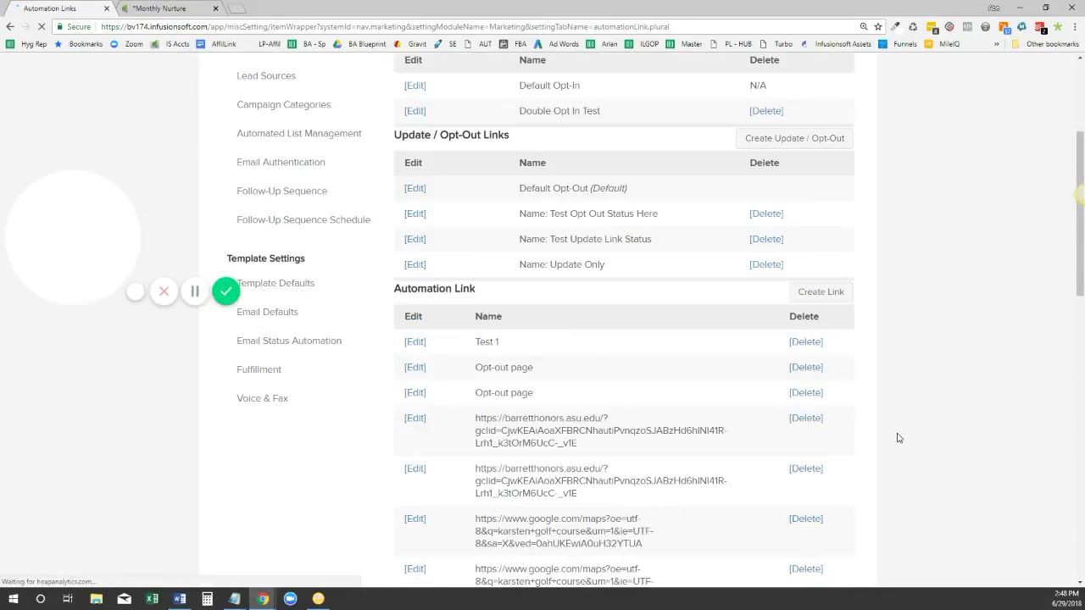
# Locate the "*Opened Email 1" entry at the end of the Automation Link list.
pyautogui.moveTo(101, 231); pyautogui.dragTo(102, 483)
pyautogui.scroll(-15, 464, 411)
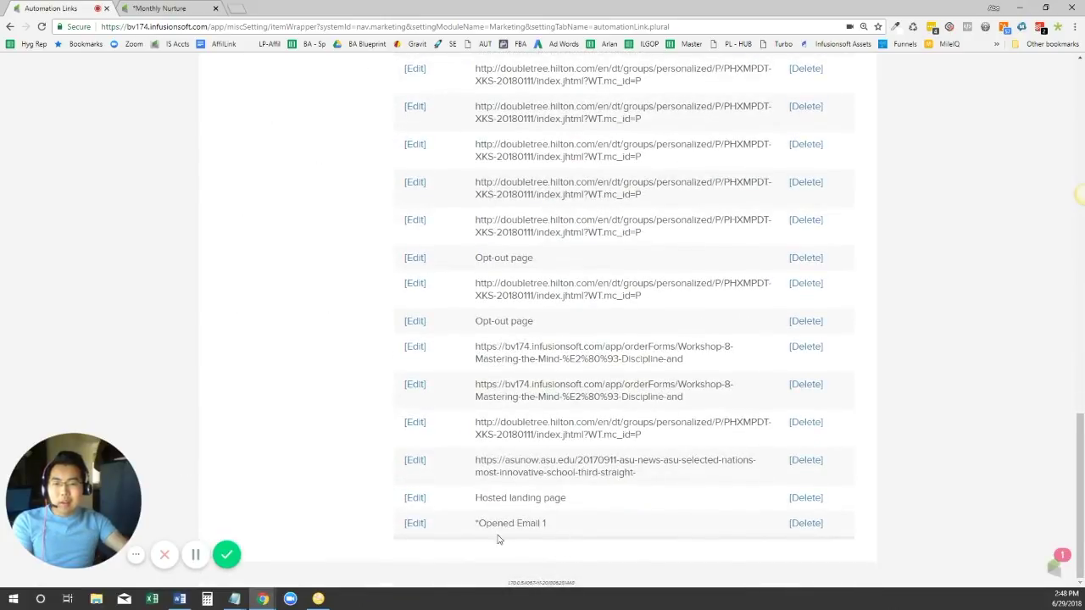
pyautogui.moveTo(570, 526); pyautogui.dragTo(398, 528)
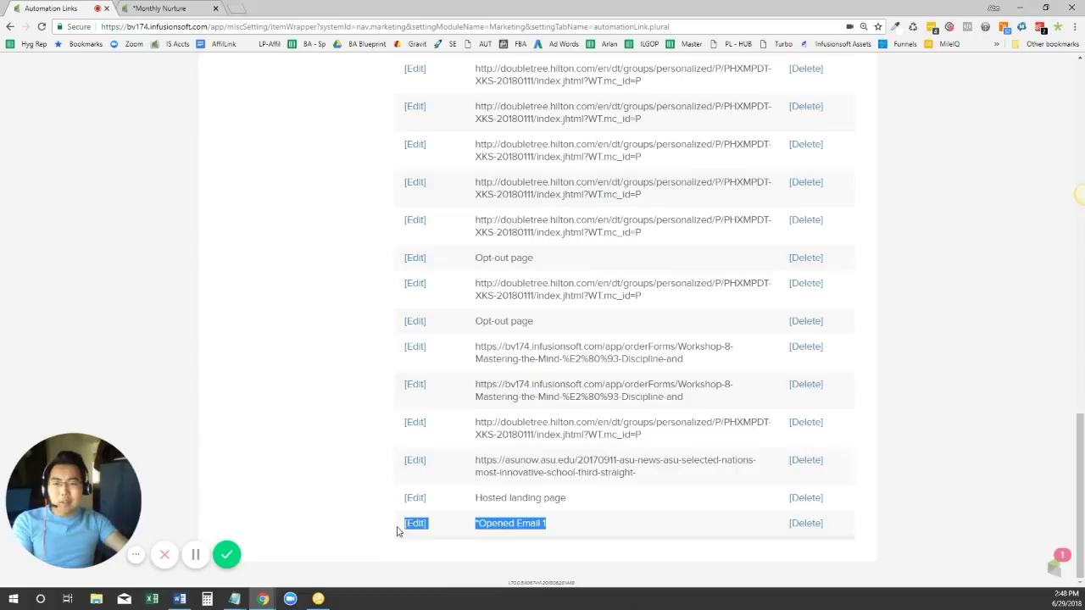
pyautogui.click(416, 533)
pyautogui.moveTo(554, 529); pyautogui.dragTo(479, 534)
pyautogui.moveTo(38, 498); pyautogui.dragTo(37, 309)
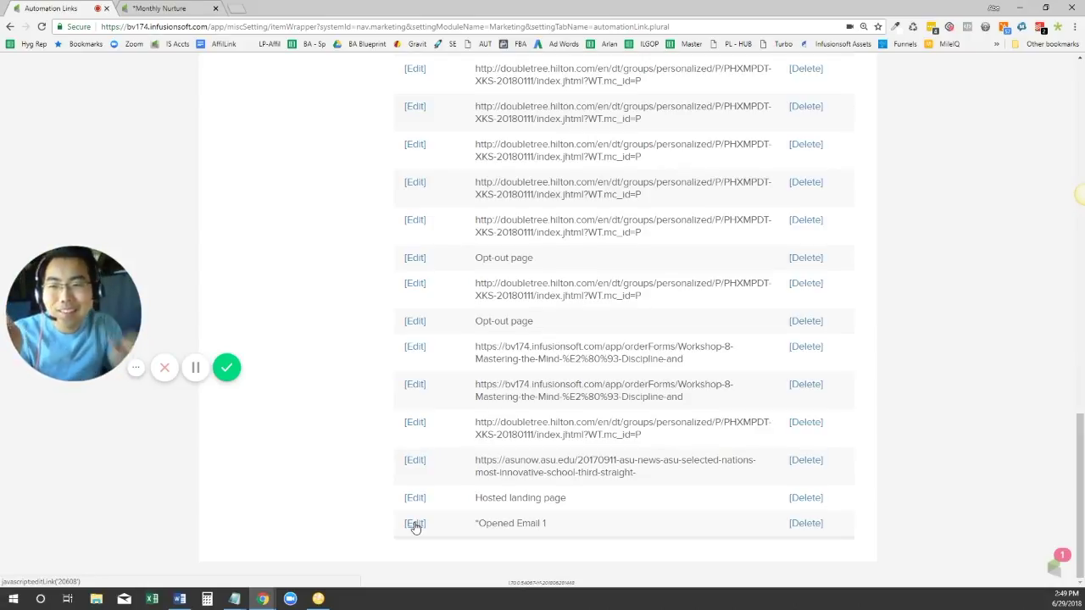
pyautogui.moveTo(62, 321); pyautogui.dragTo(62, 497)
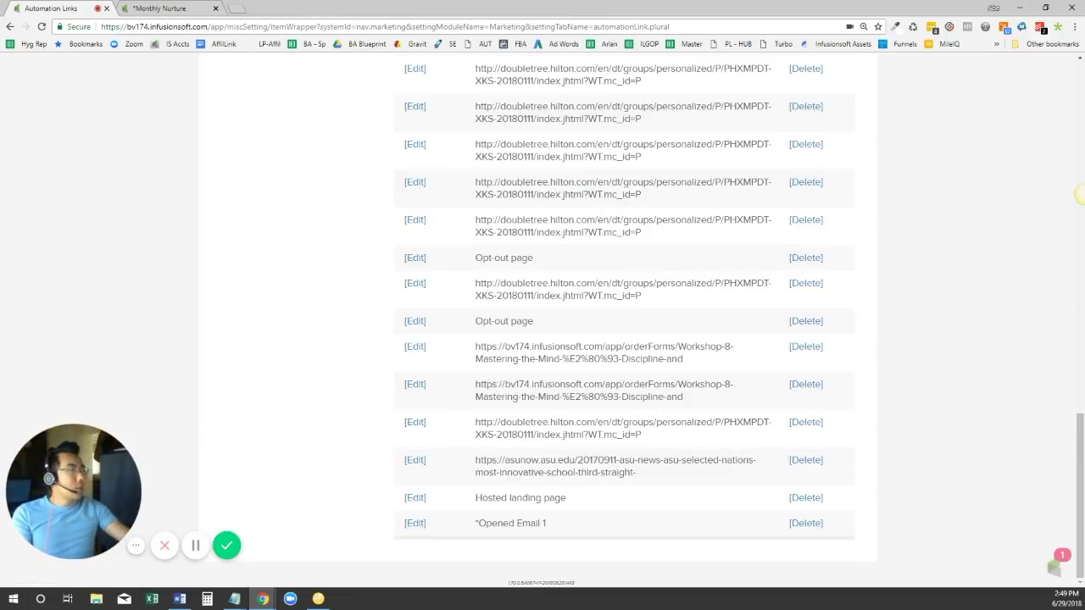
pyautogui.hotkey('alt', 'Tab')
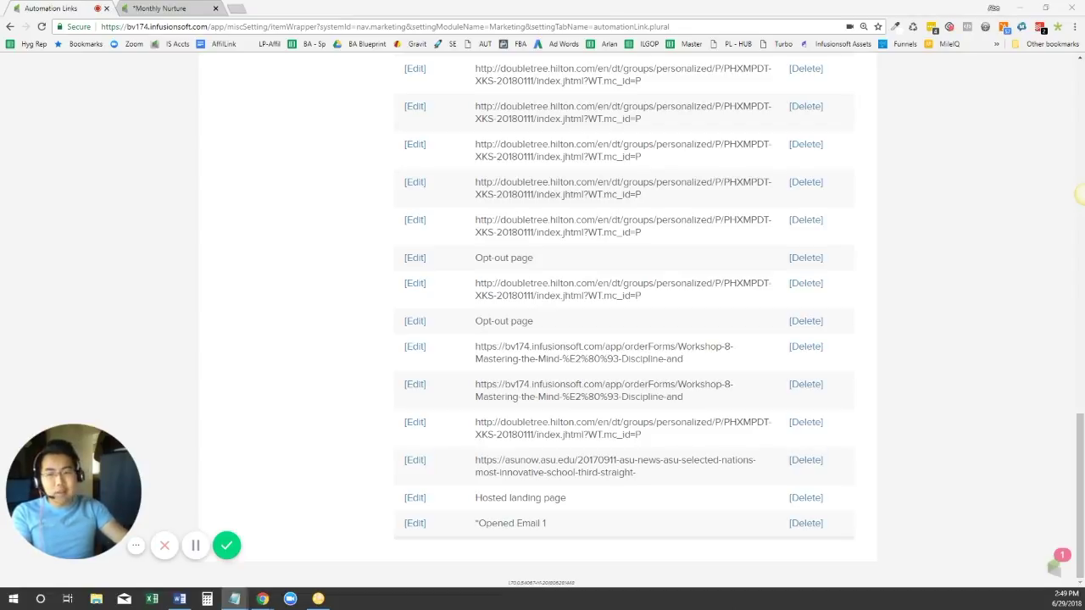
pyautogui.click(265, 189)
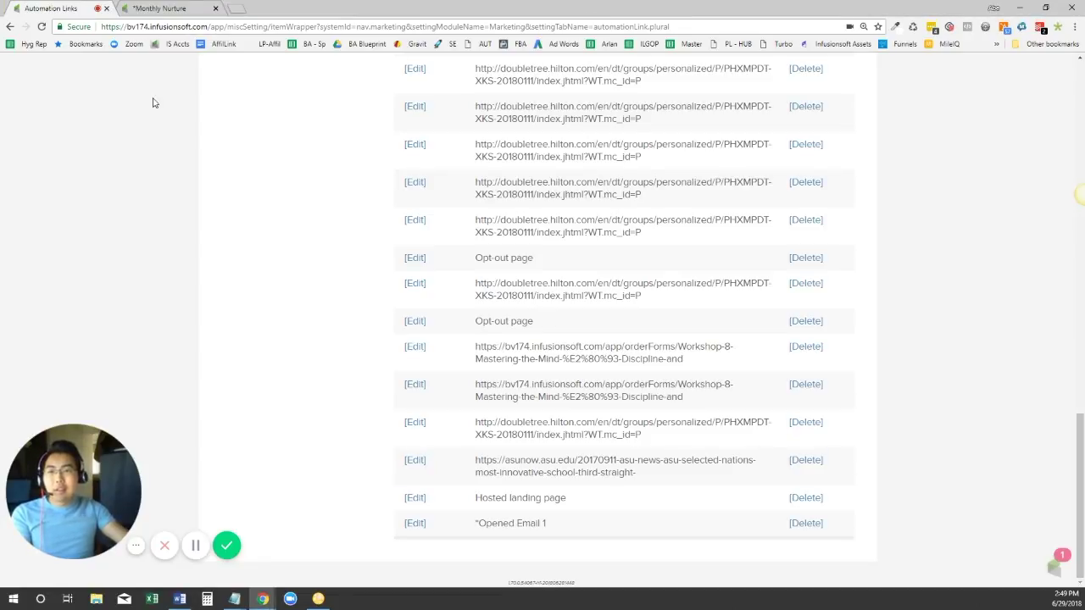
# Leave the Email #1 editor for the full campaign list and open the "*Monthly Nurture" campaign.
pyautogui.click(159, 8)
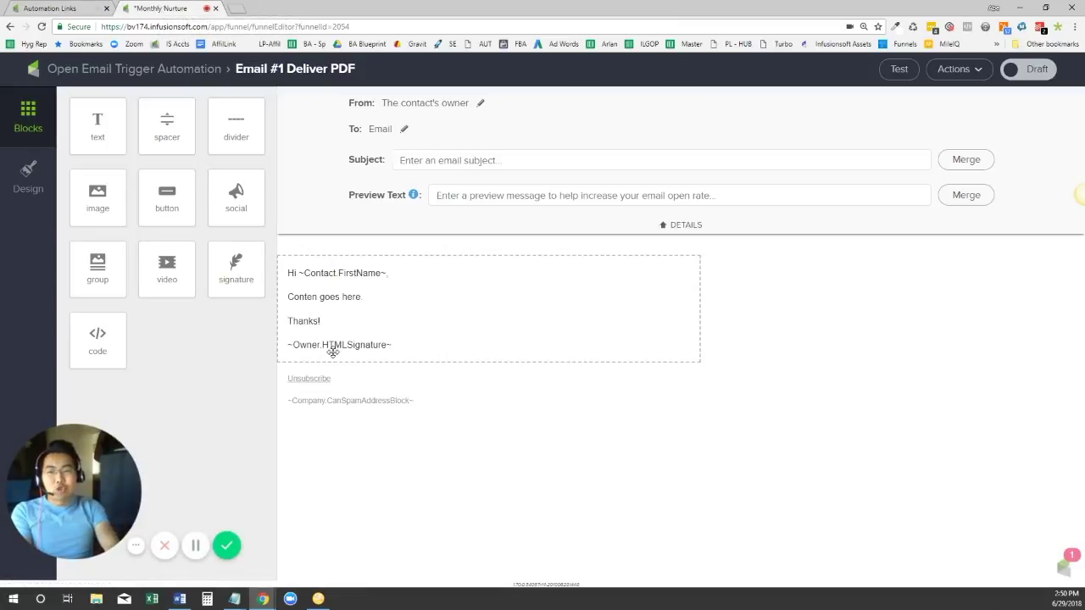
pyautogui.click(138, 73)
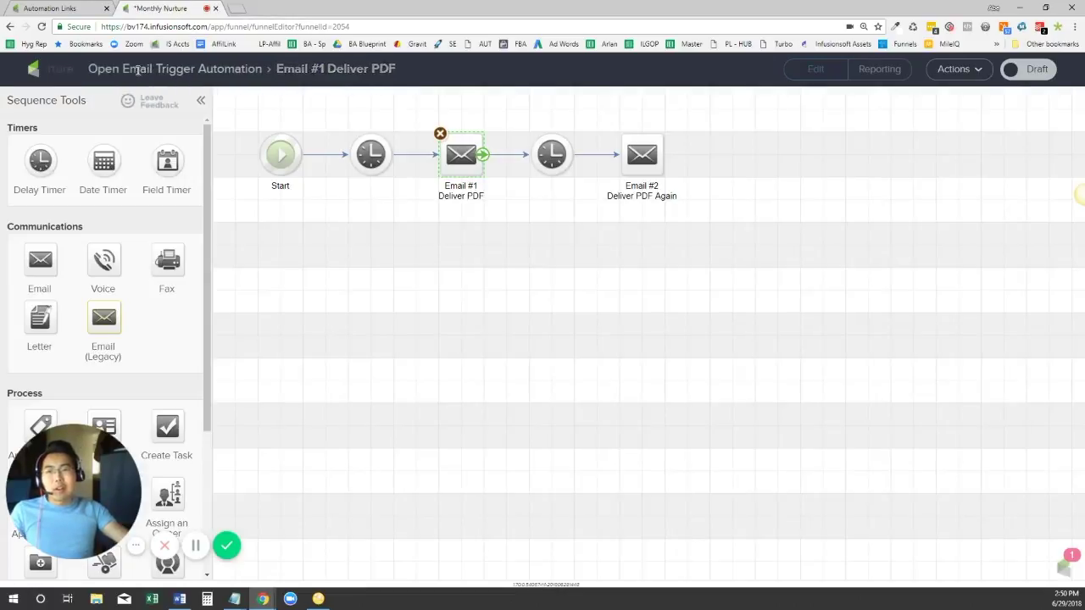
pyautogui.click(116, 71)
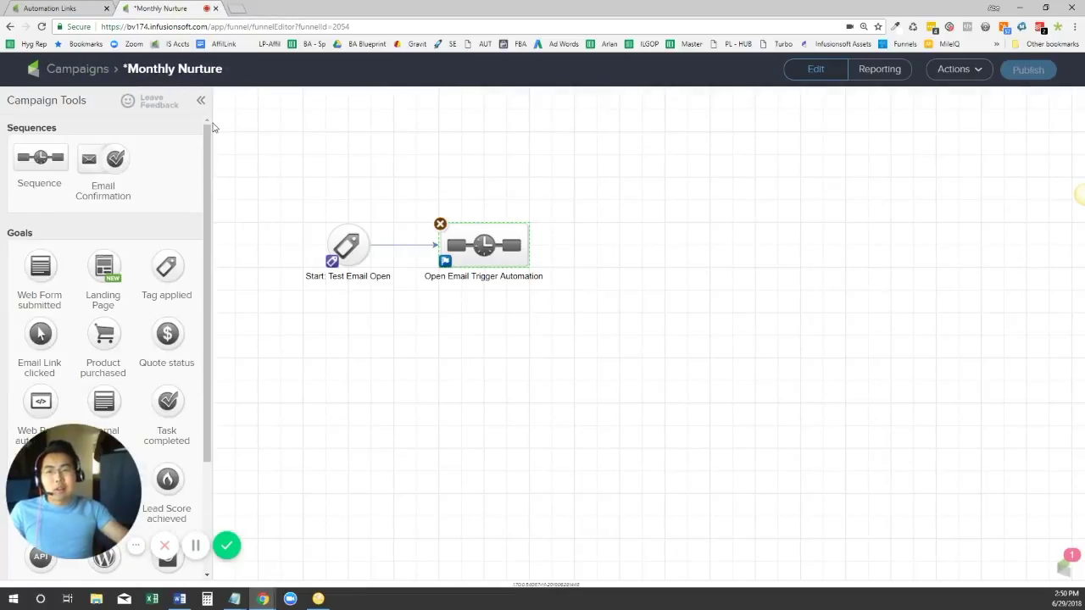
pyautogui.click(99, 76)
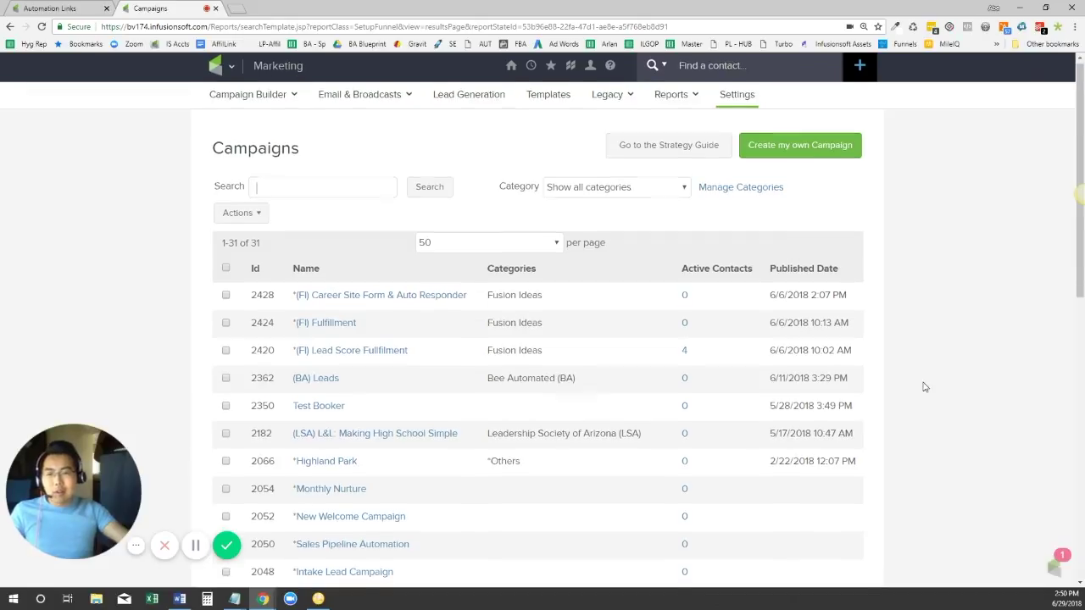
pyautogui.scroll(-2, 923, 386)
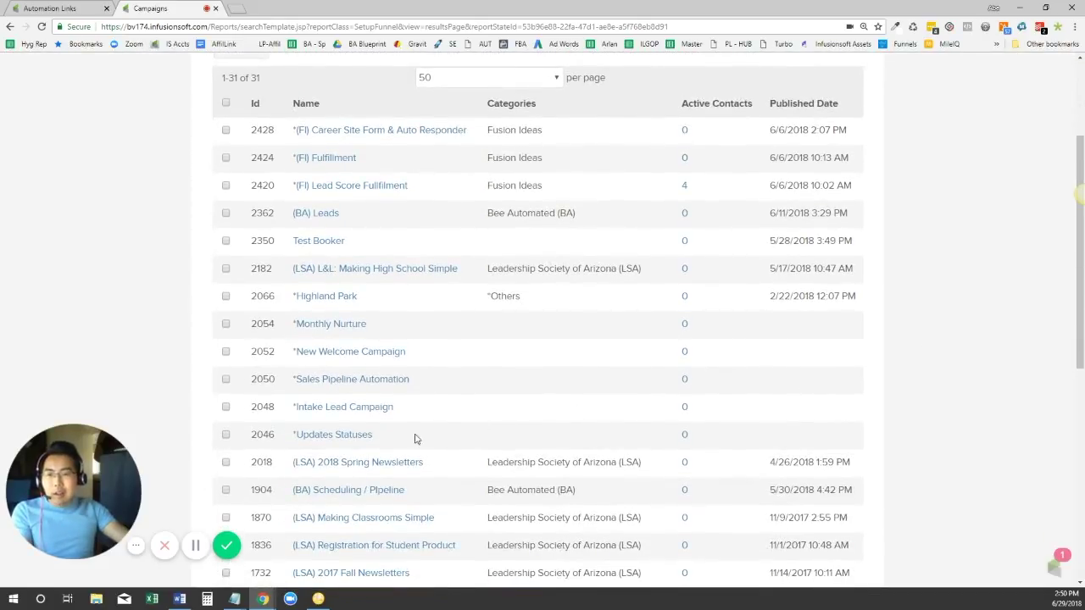
pyautogui.click(323, 330)
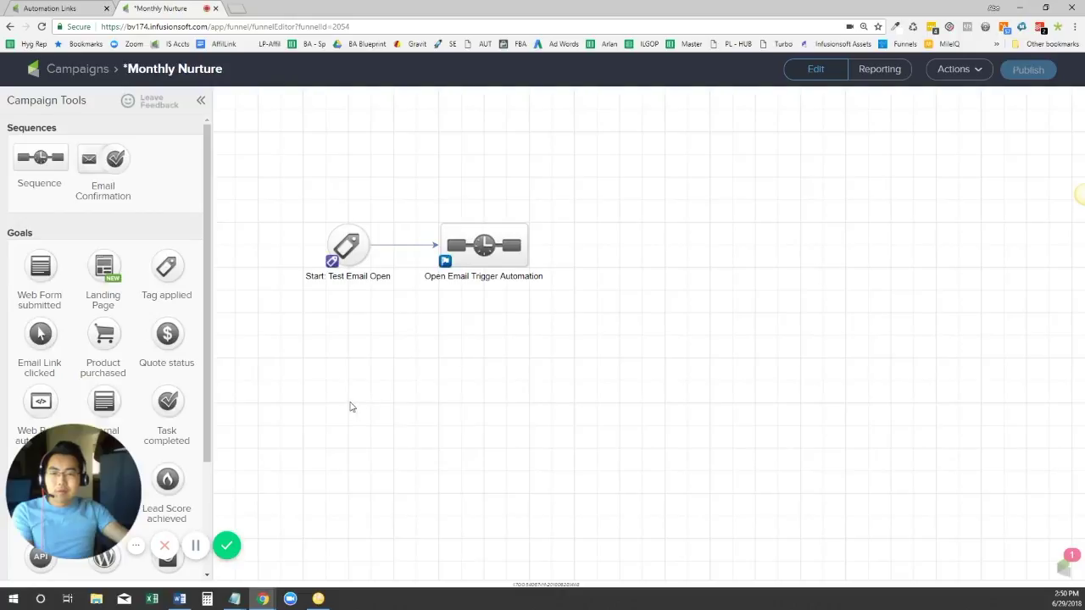
# Delete the "Start: Test Email Open" goal and move the "Open Email Trigger Automation" sequence up and left on the canvas.
pyautogui.click(344, 250)
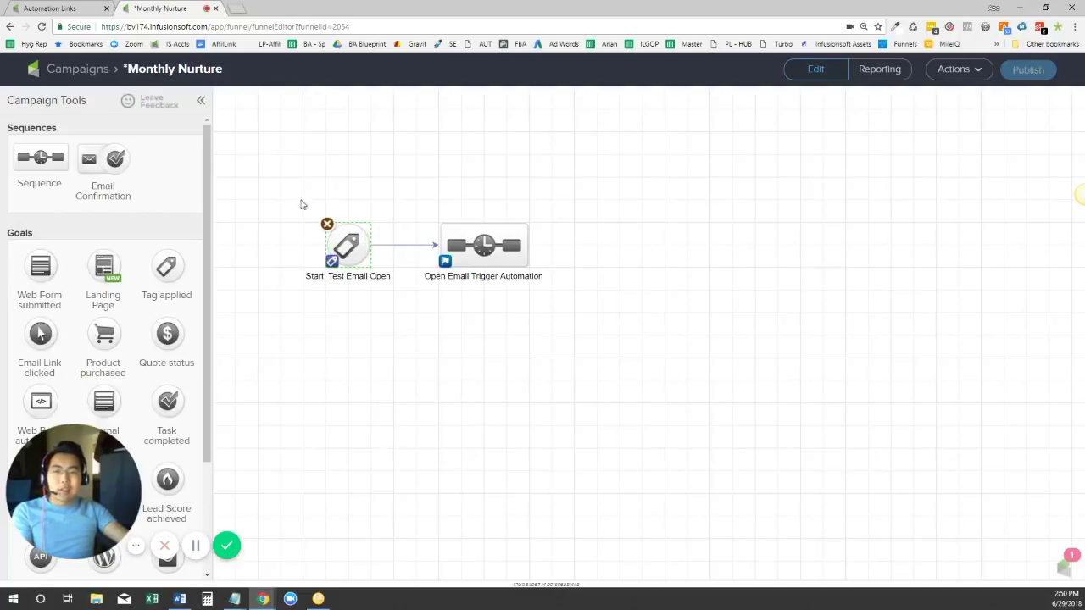
pyautogui.click(327, 224)
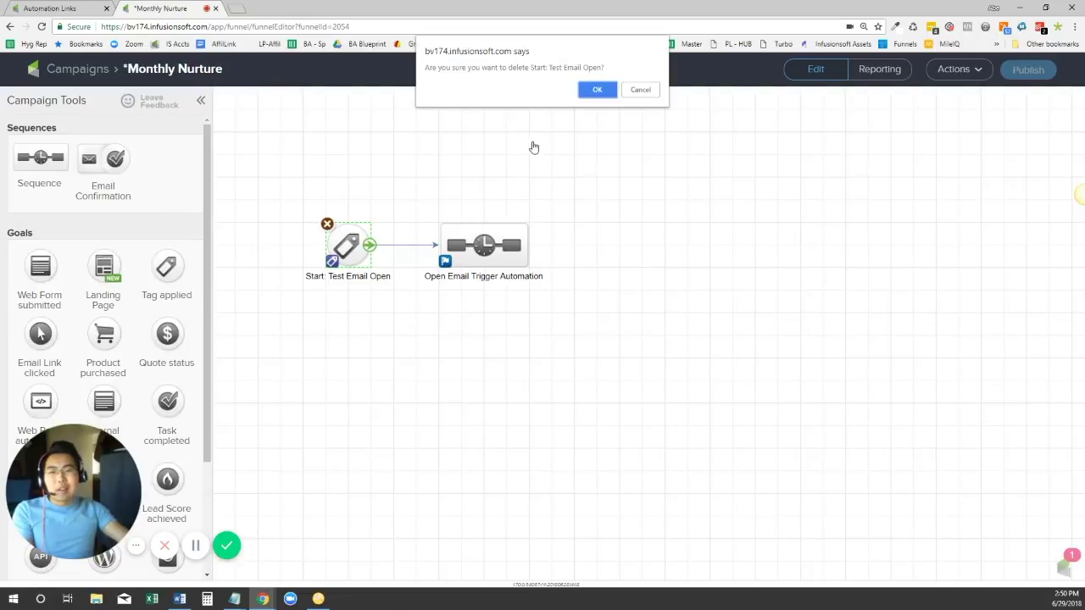
pyautogui.click(597, 90)
pyautogui.moveTo(494, 258); pyautogui.dragTo(381, 198)
pyautogui.click(404, 280)
pyautogui.click(371, 184)
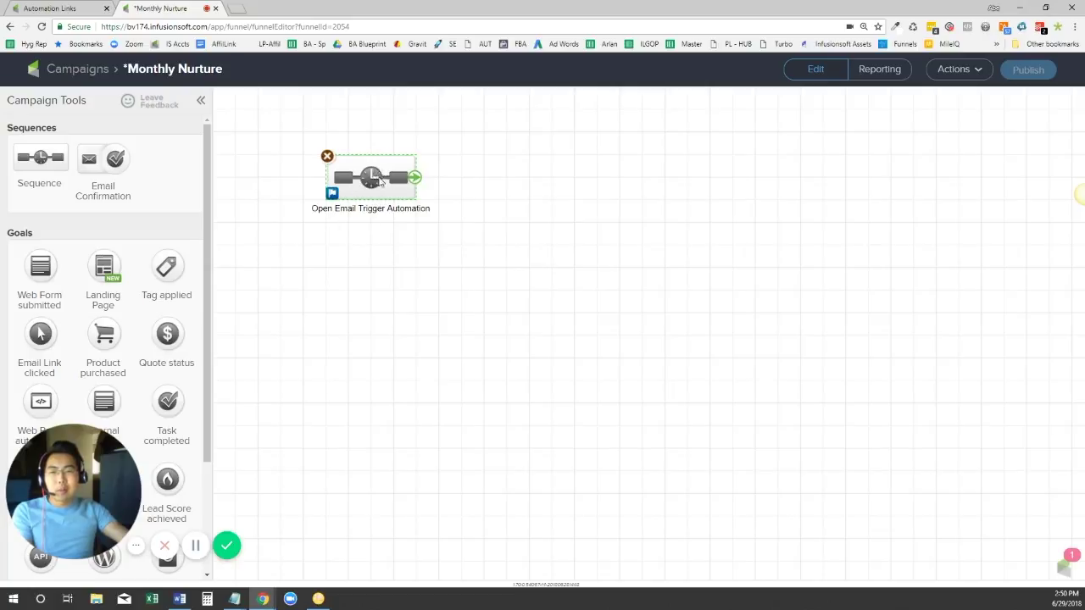
# Open the "Open Email Trigger Automation" sequence and examine its delay timer, Email #1 and Email #2.
pyautogui.doubleClick(381, 179)
pyautogui.click(370, 154)
pyautogui.click(455, 153)
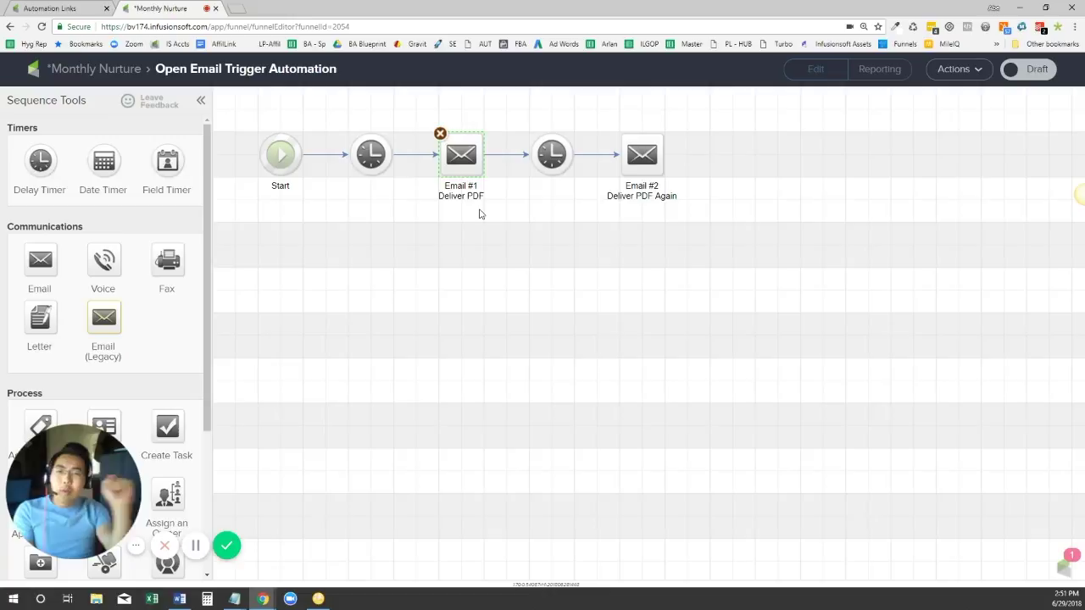
pyautogui.click(633, 162)
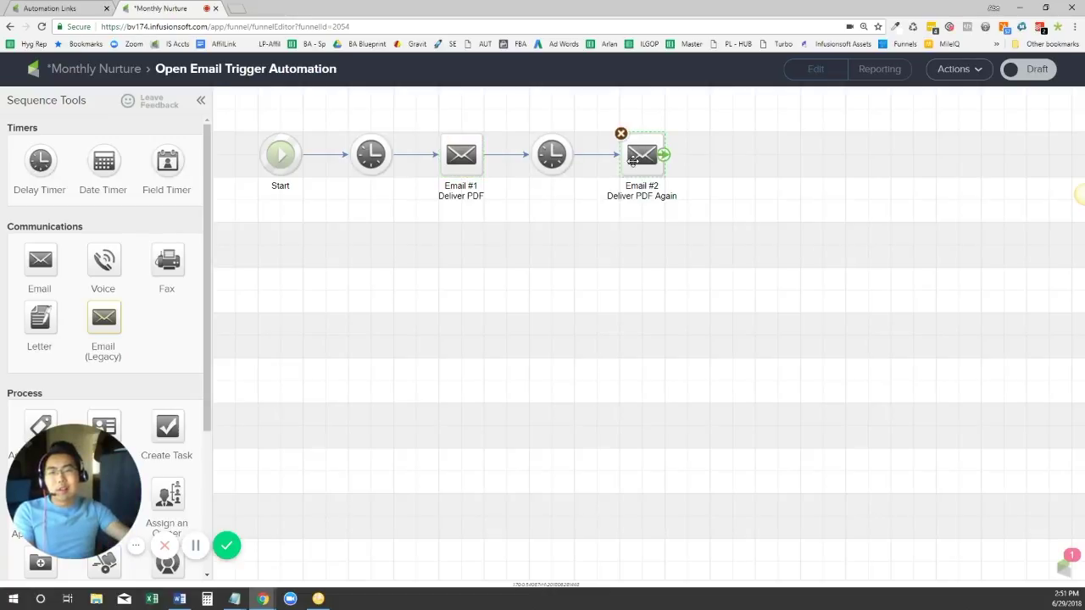
# Return to the "*Monthly Nurture" campaign canvas and add a Tag applied goal beside the "Open Email Trigger Automation" sequence.
pyautogui.click(467, 168)
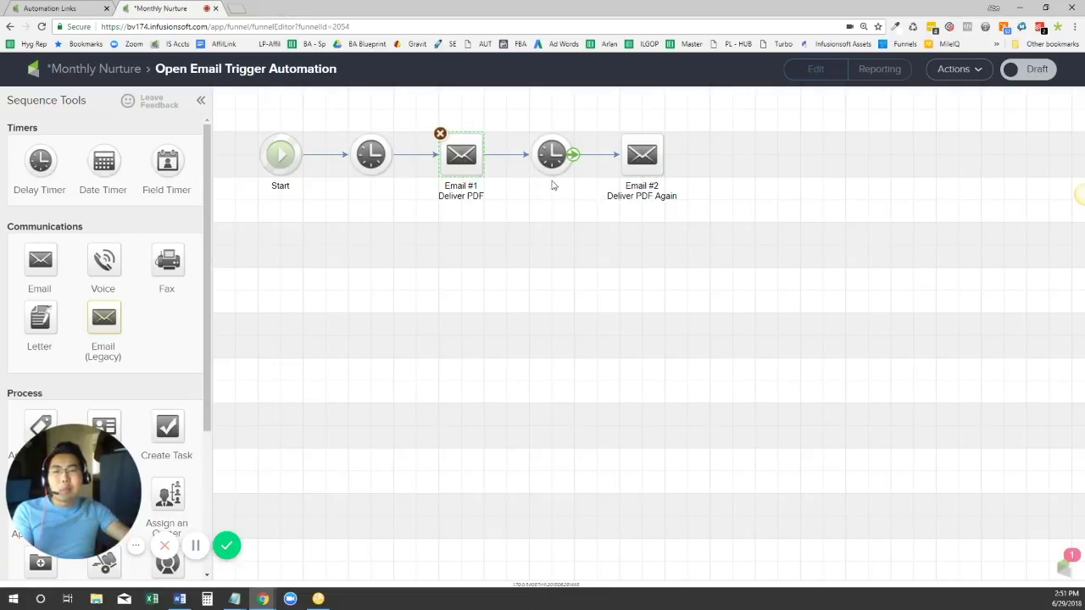
pyautogui.moveTo(506, 124); pyautogui.dragTo(739, 217)
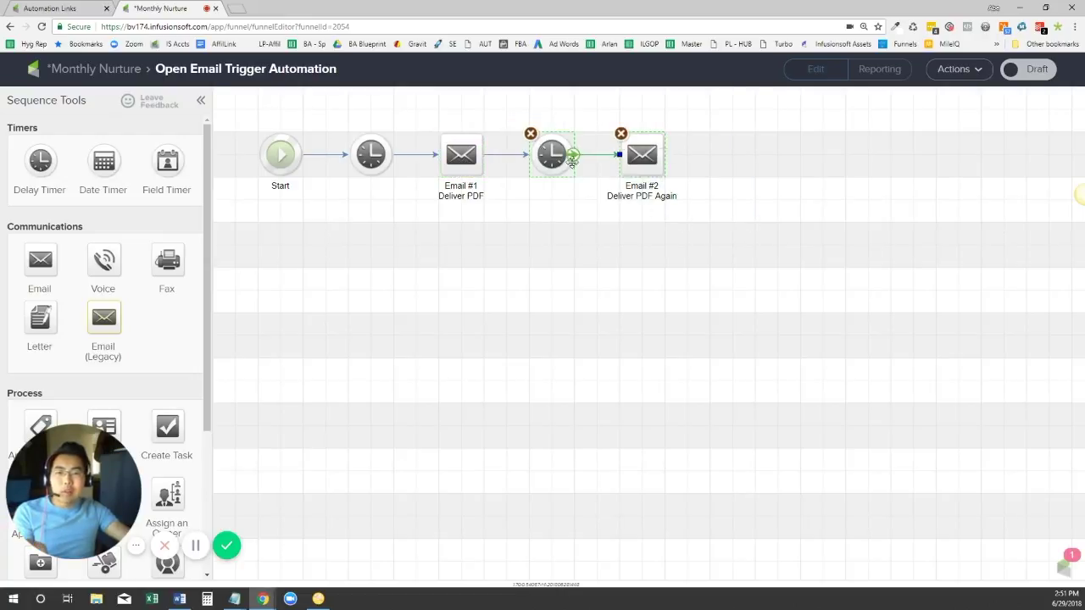
pyautogui.doubleClick(102, 70)
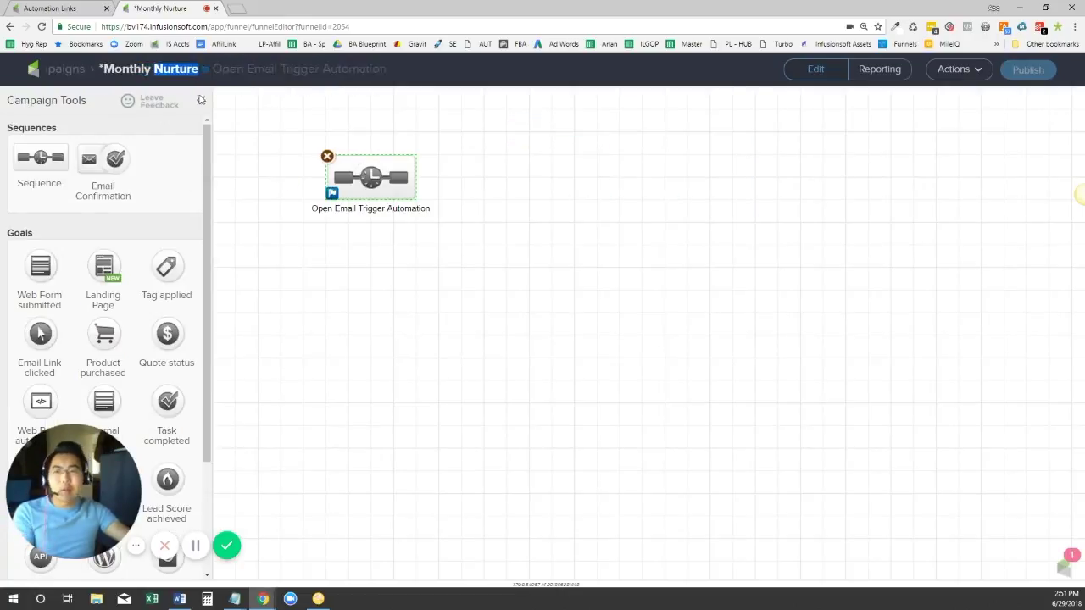
pyautogui.click(385, 287)
pyautogui.moveTo(170, 264); pyautogui.dragTo(483, 178)
# Name the new tag goal "Triggered Open Email 1" and connect the "Open Email Trigger Automation" sequence to it.
pyautogui.click(483, 208)
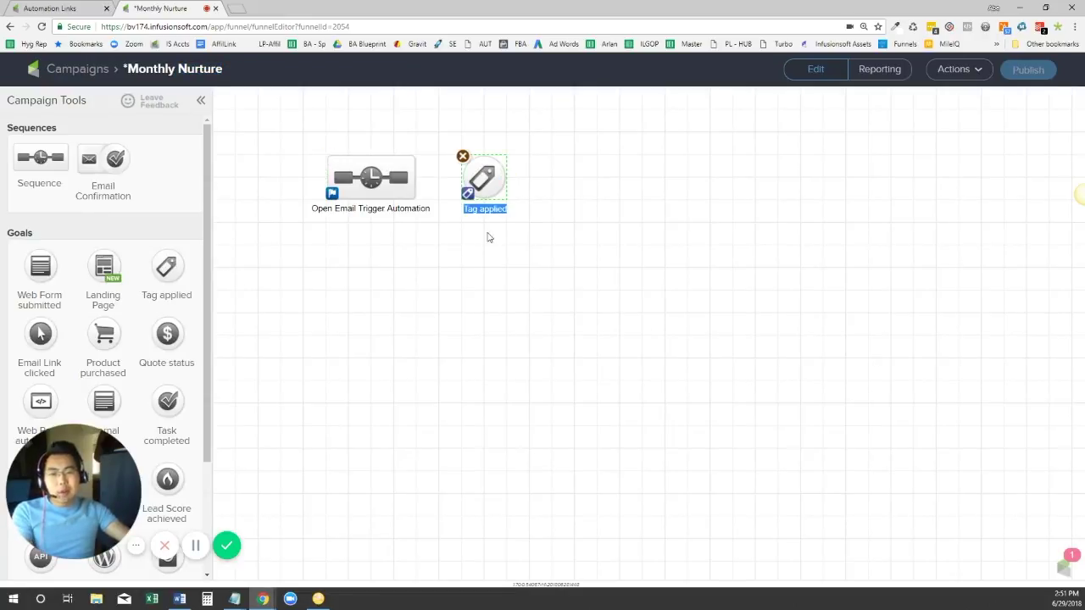
pyautogui.write('Op')
pyautogui.press('BackSpace')
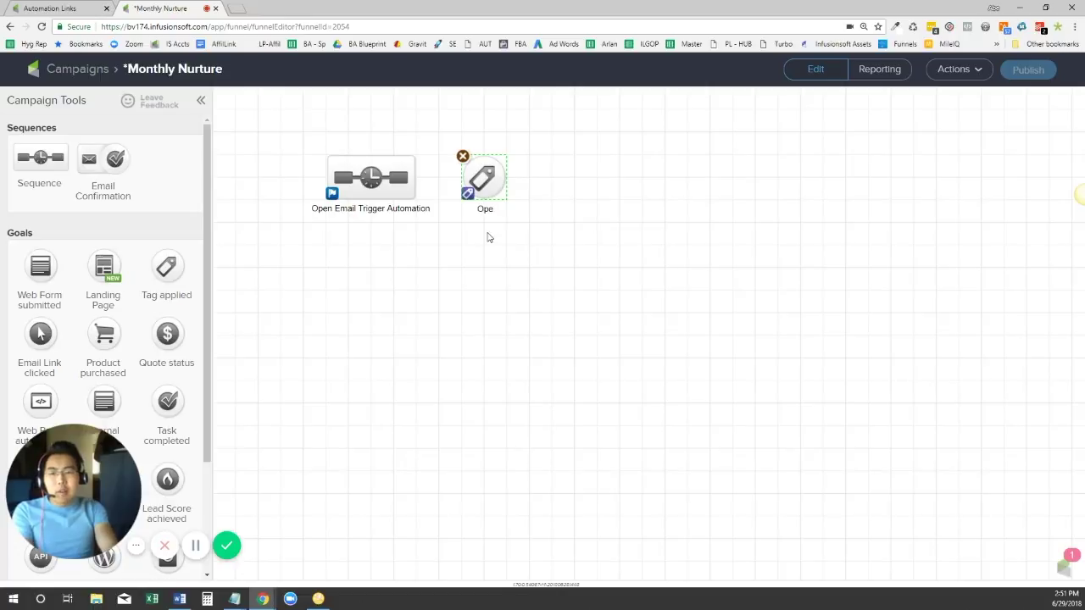
pyautogui.write('Triggered Open Email 1')
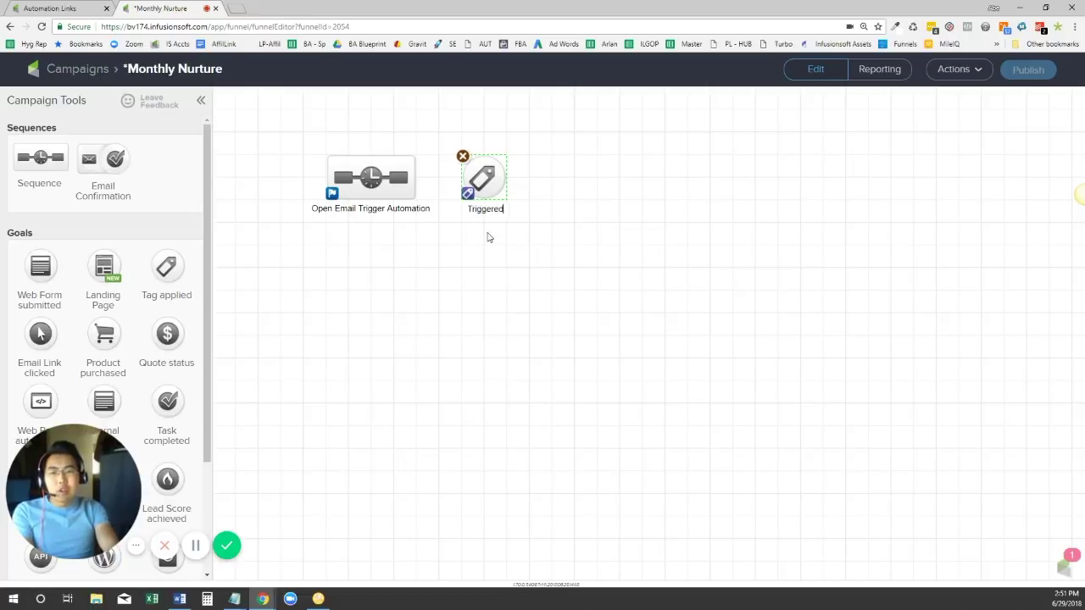
pyautogui.click(501, 243)
pyautogui.moveTo(409, 178); pyautogui.dragTo(502, 178)
# Configure the "Triggered Open Email 1" goal to be achieved by the "*Test Open Email" tag and save it.
pyautogui.click(500, 181)
pyautogui.doubleClick(502, 179)
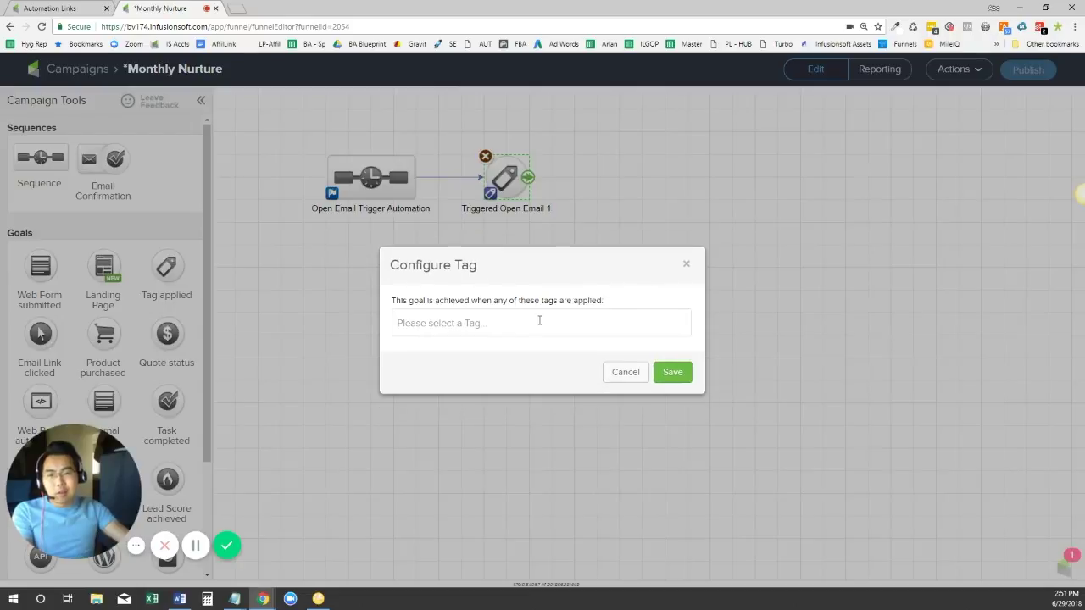
pyautogui.click(536, 329)
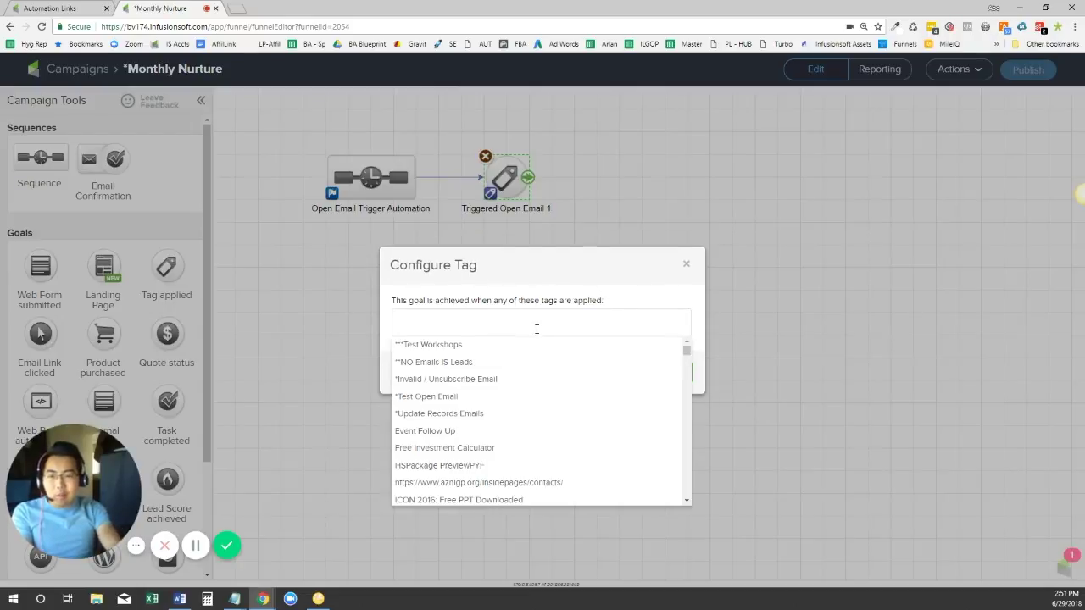
pyautogui.press('Down')
pyautogui.press('Down')
pyautogui.press('Down')
pyautogui.press('Down')
pyautogui.press('Up')
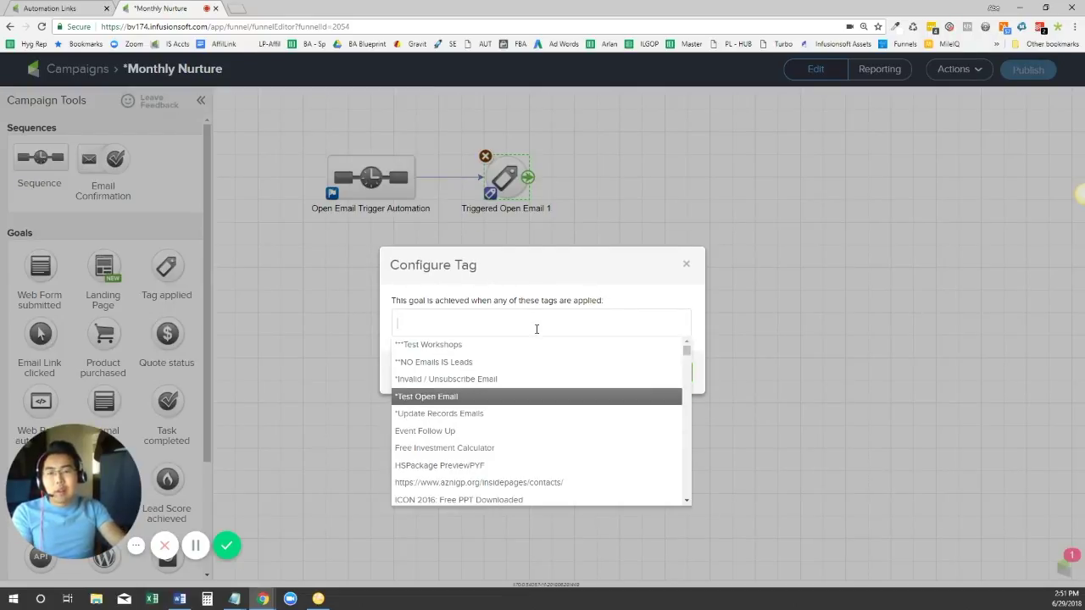
pyautogui.press('Return')
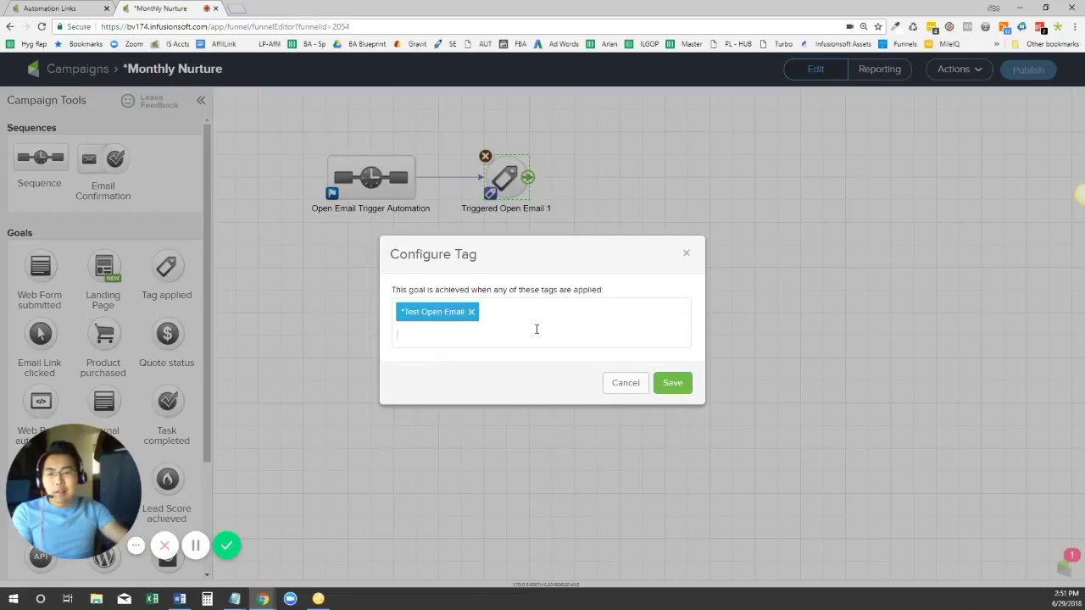
pyautogui.click(672, 384)
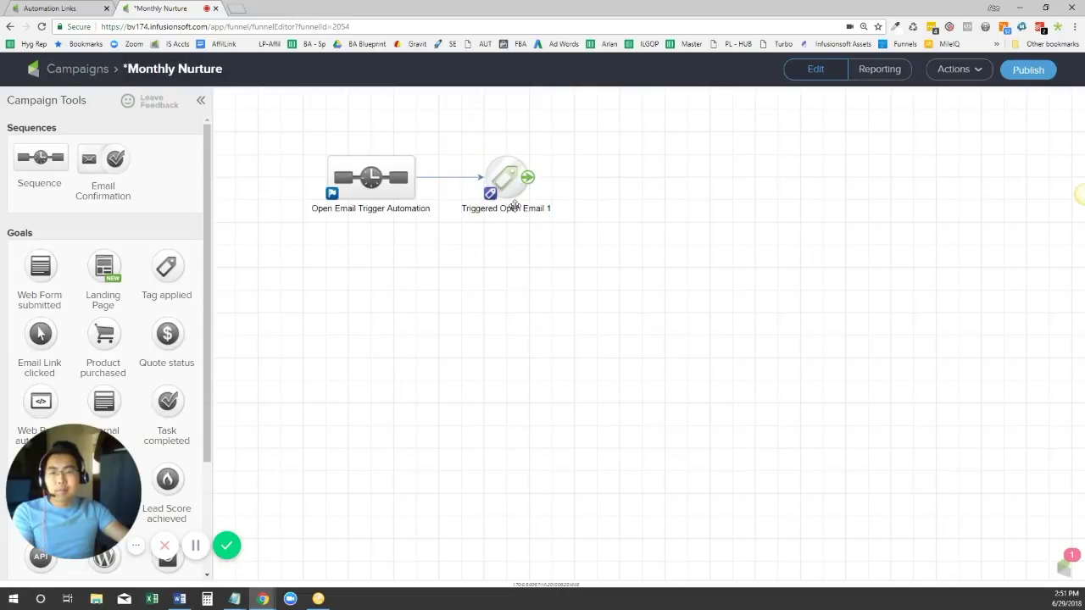
# Open Email #1 Deliver PDF in the "Open Email Trigger Automation" sequence for editing and collapse its header details.
pyautogui.click(357, 184)
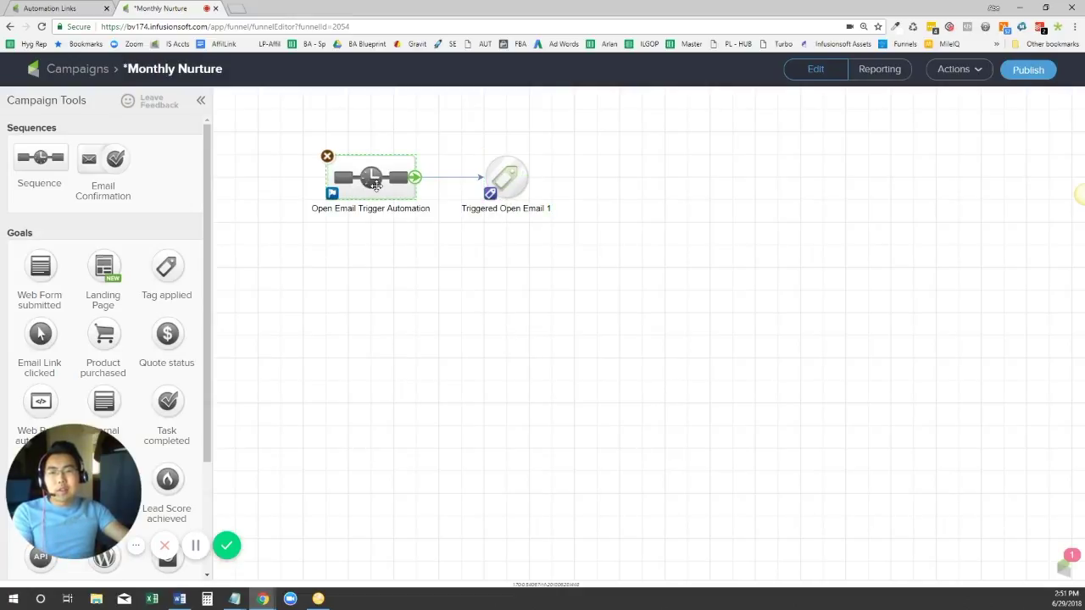
pyautogui.click(503, 178)
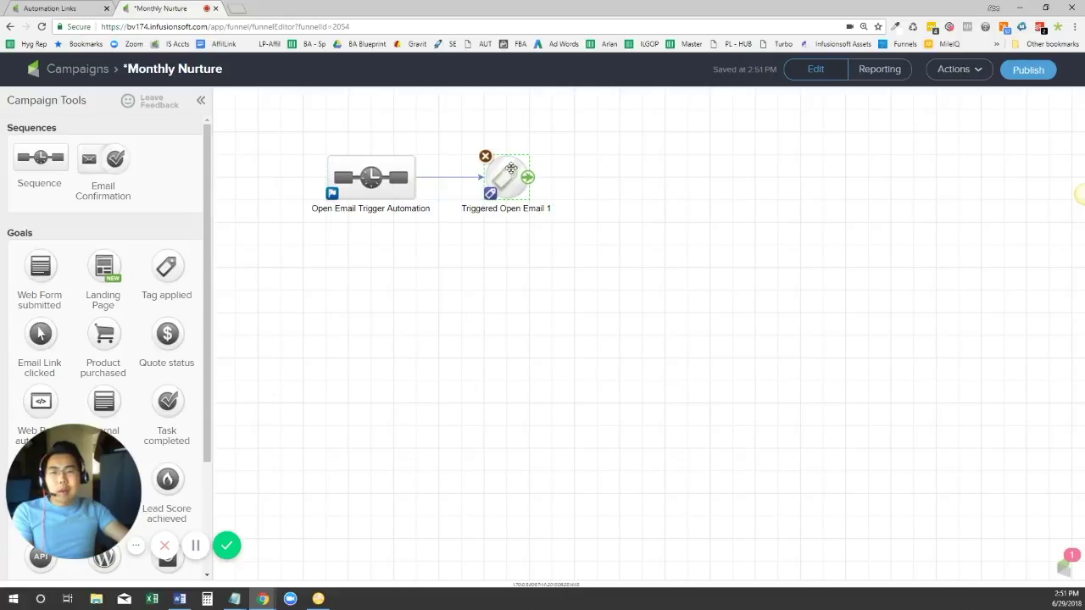
pyautogui.click(355, 179)
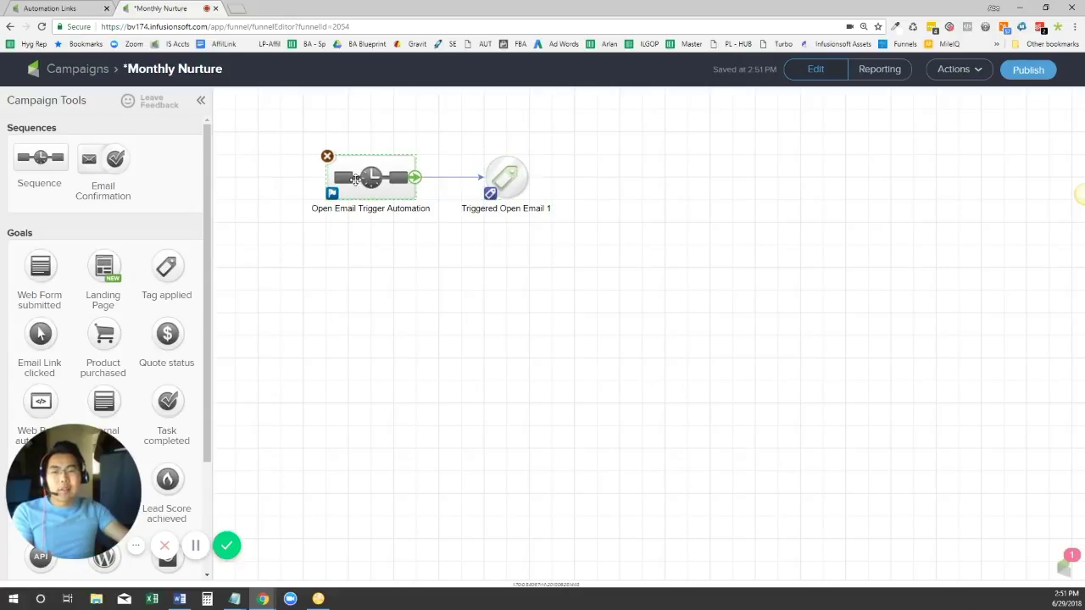
pyautogui.doubleClick(355, 180)
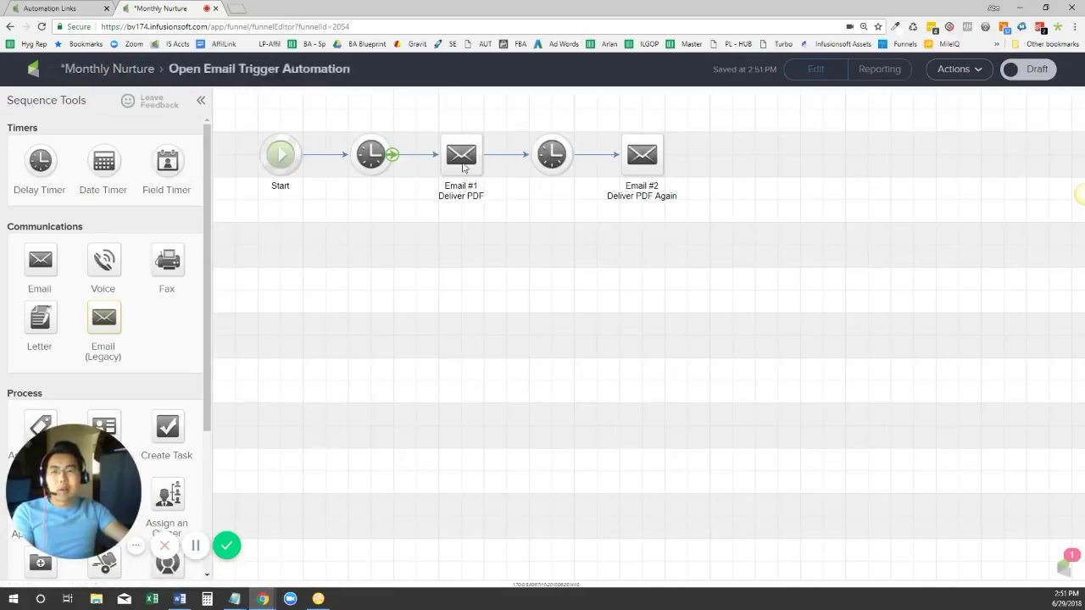
pyautogui.click(458, 154)
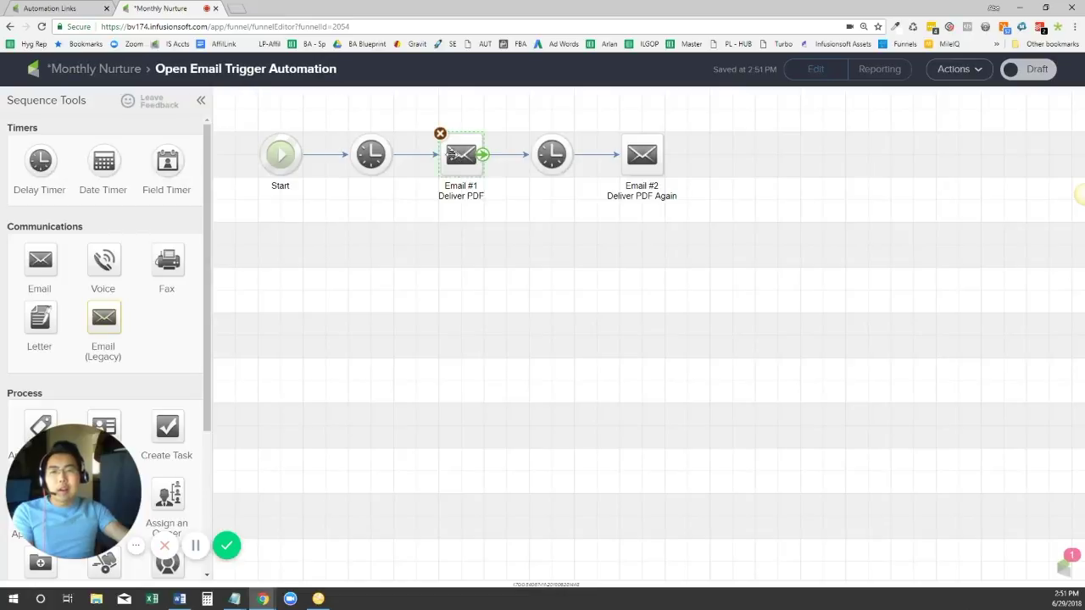
pyautogui.doubleClick(458, 163)
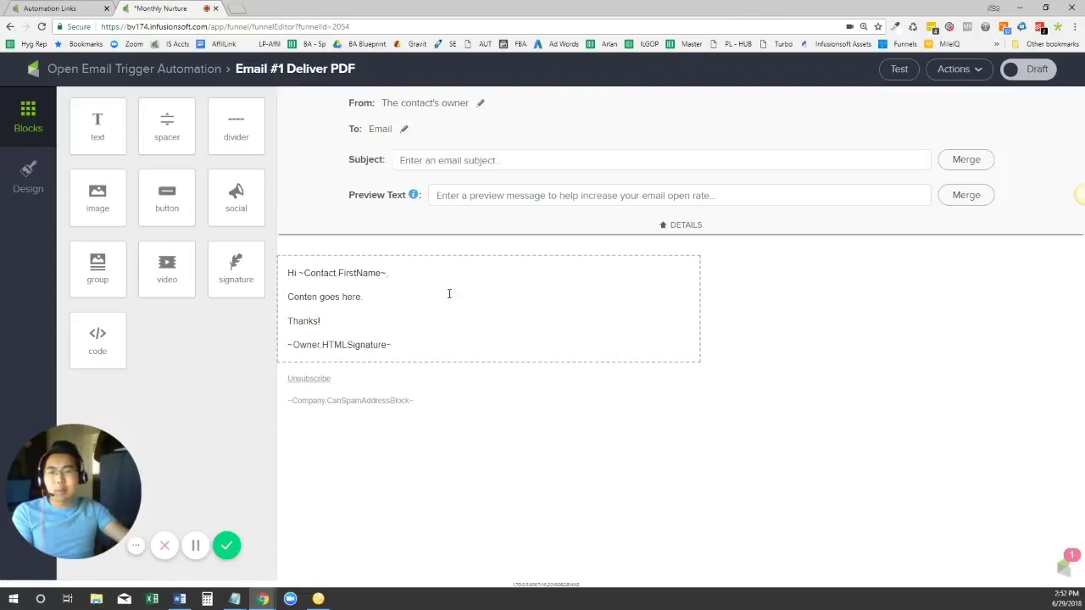
pyautogui.click(678, 229)
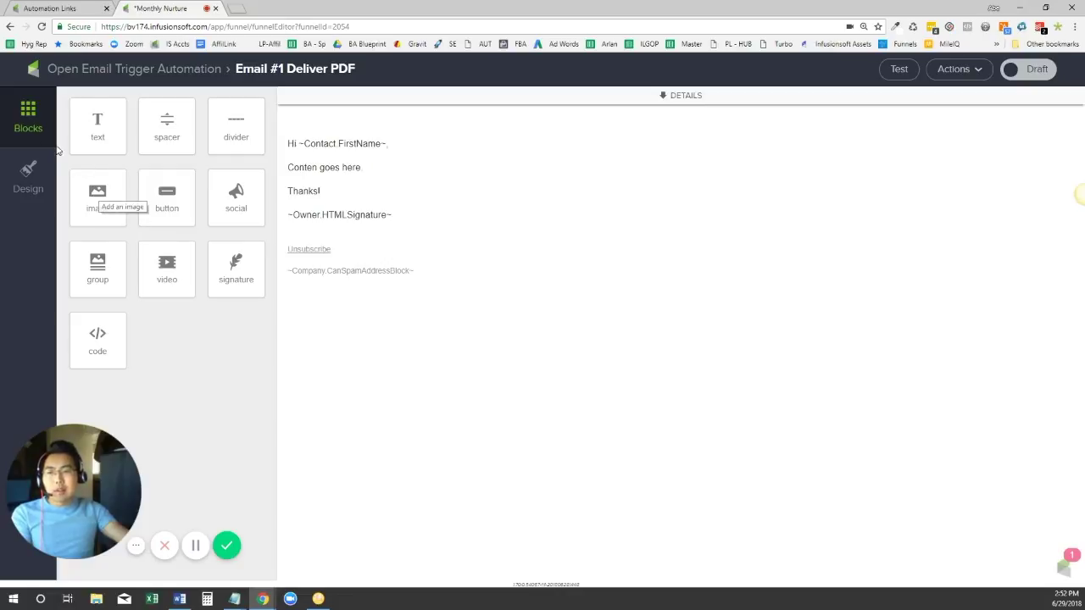
pyautogui.moveTo(110, 208); pyautogui.dragTo(407, 149)
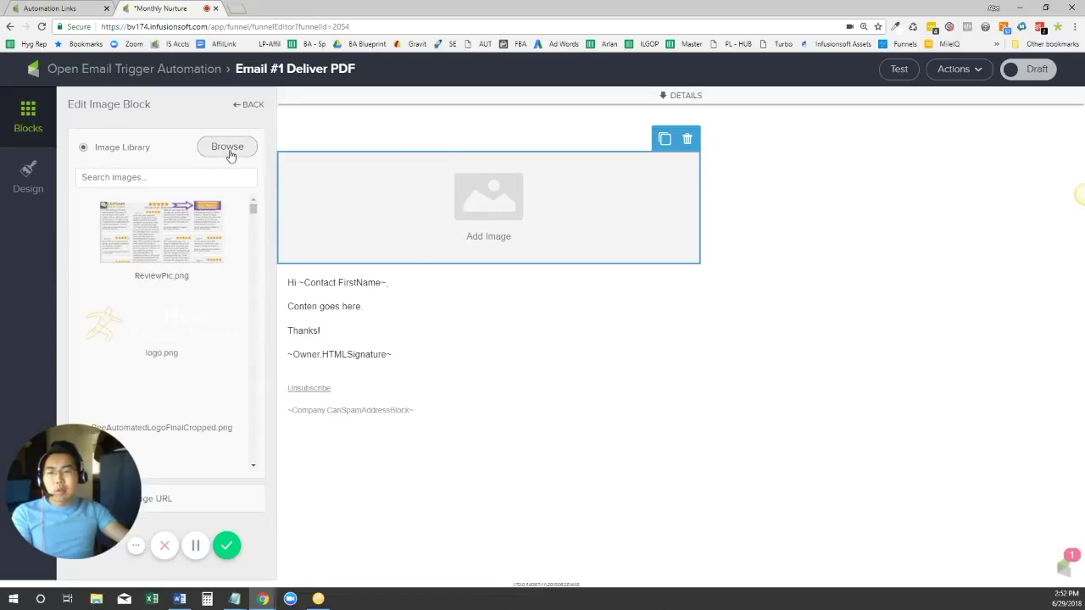
pyautogui.moveTo(83, 488)
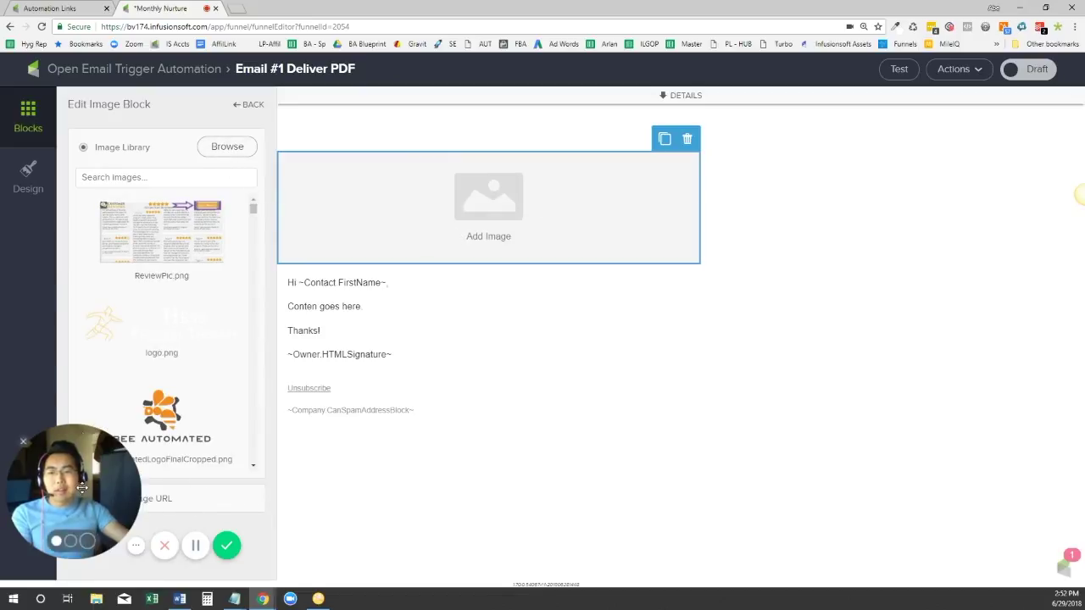
pyautogui.moveTo(82, 488); pyautogui.dragTo(82, 174)
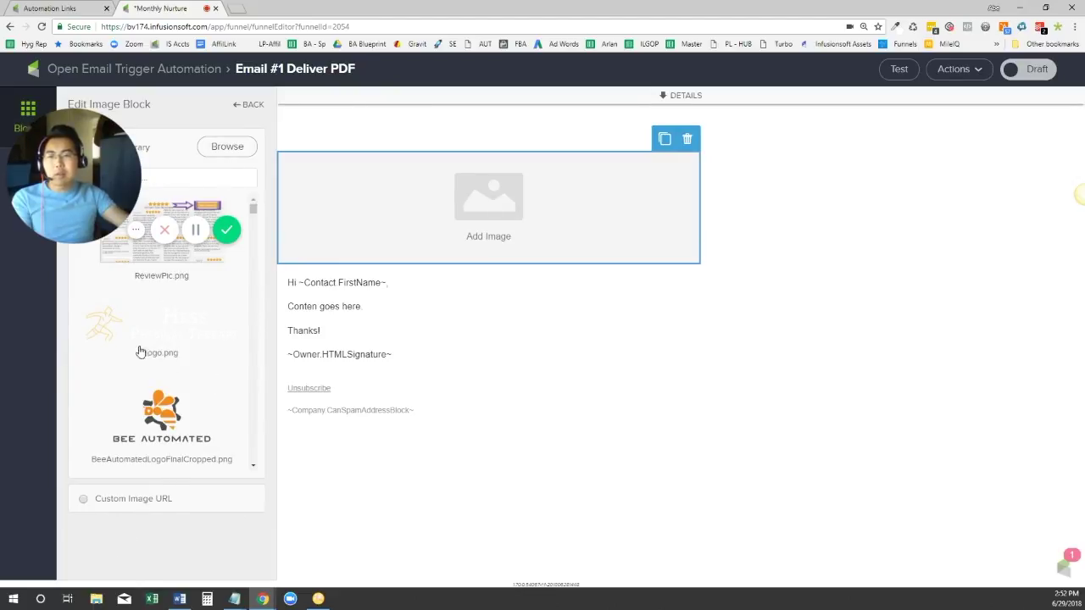
pyautogui.click(140, 508)
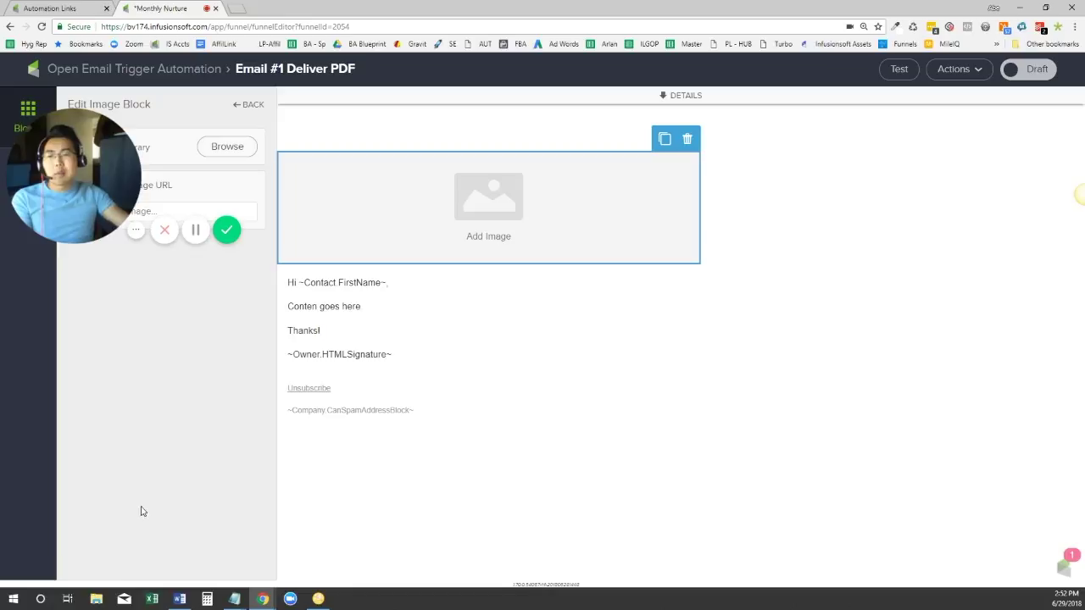
pyautogui.moveTo(111, 166); pyautogui.dragTo(110, 395)
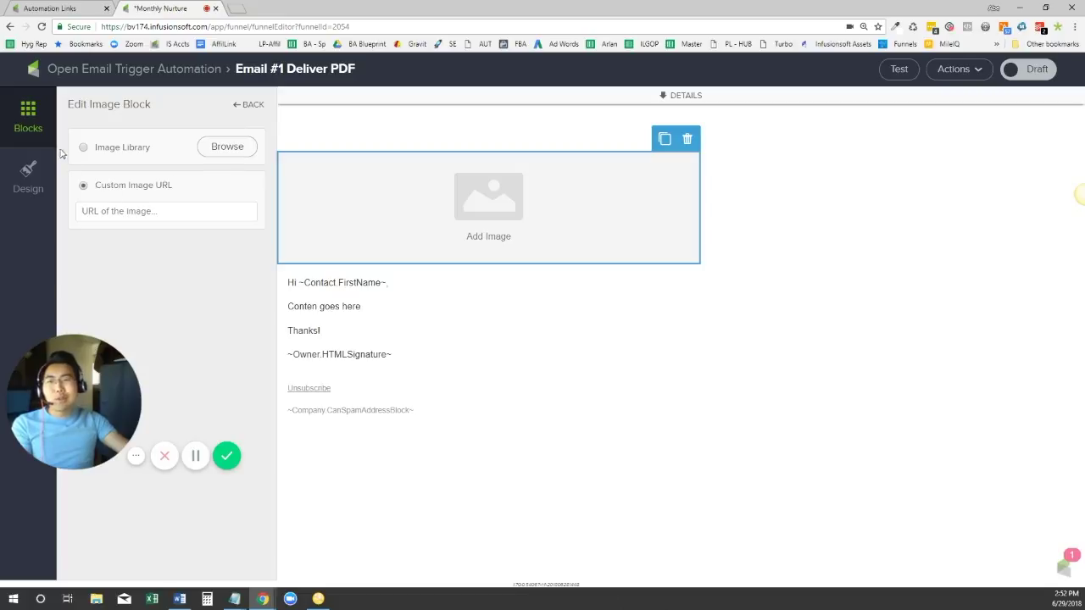
pyautogui.click(688, 139)
pyautogui.click(681, 164)
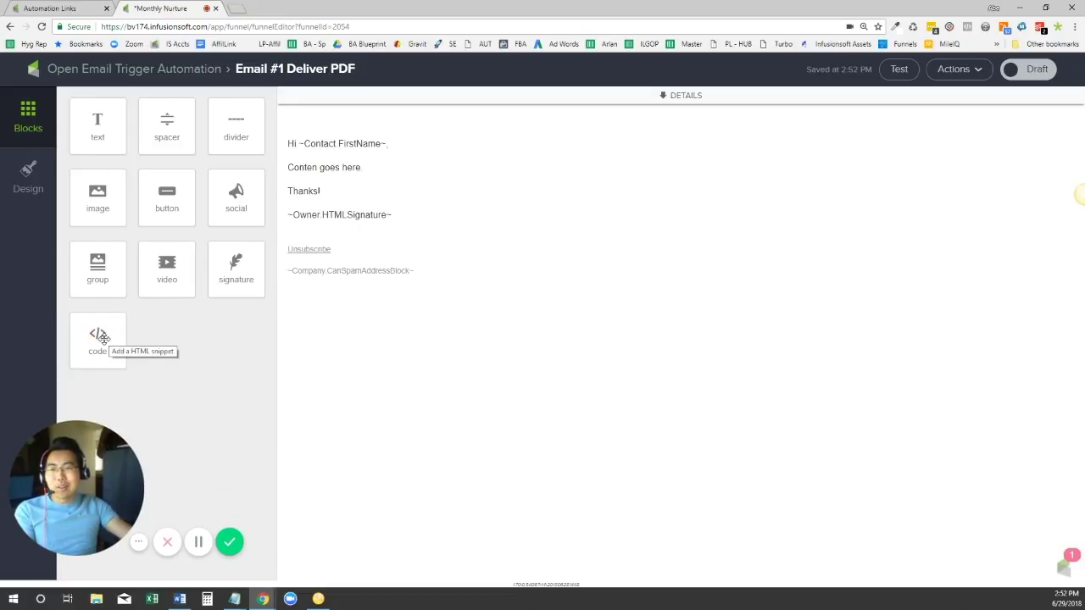
# Add an HTML code block above the greeting containing <img src= "~Link-REPLACE LINK ID HERE~" width="1" height="1" />.
pyautogui.moveTo(103, 338); pyautogui.dragTo(405, 140)
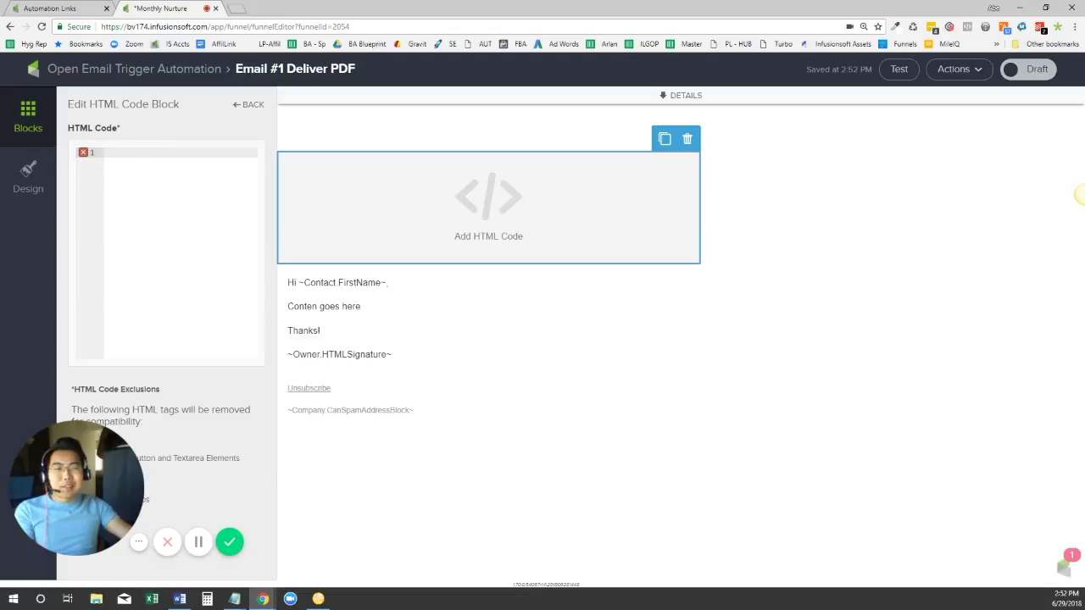
pyautogui.hotkey('alt', 'Tab')
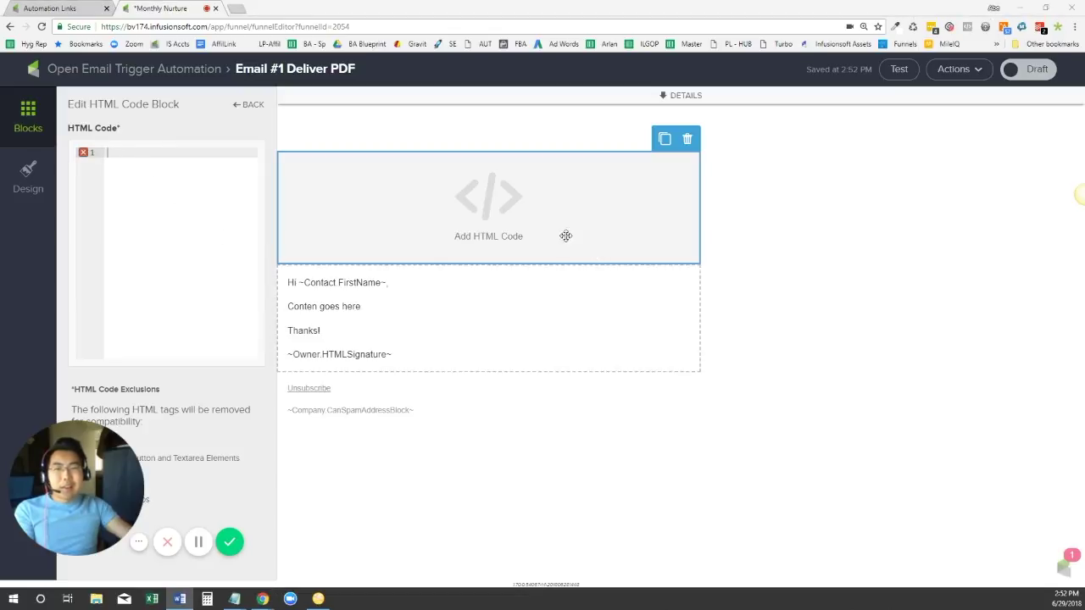
pyautogui.hotkey('alt', 'Tab')
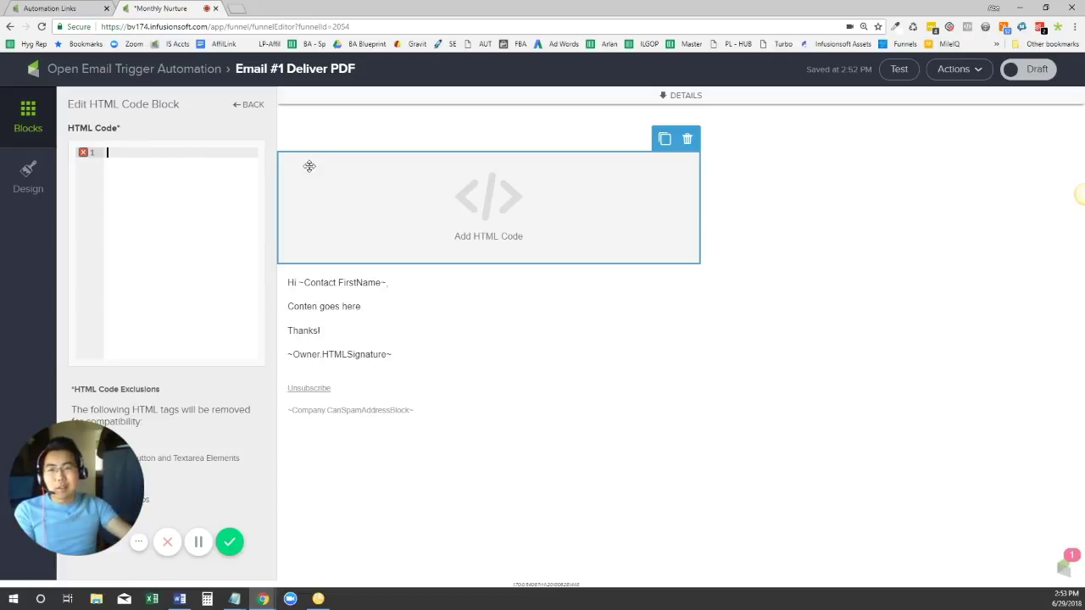
pyautogui.write('<img src="~Link-REPLACE LINK ID HERE~" width="1" height="1" />')
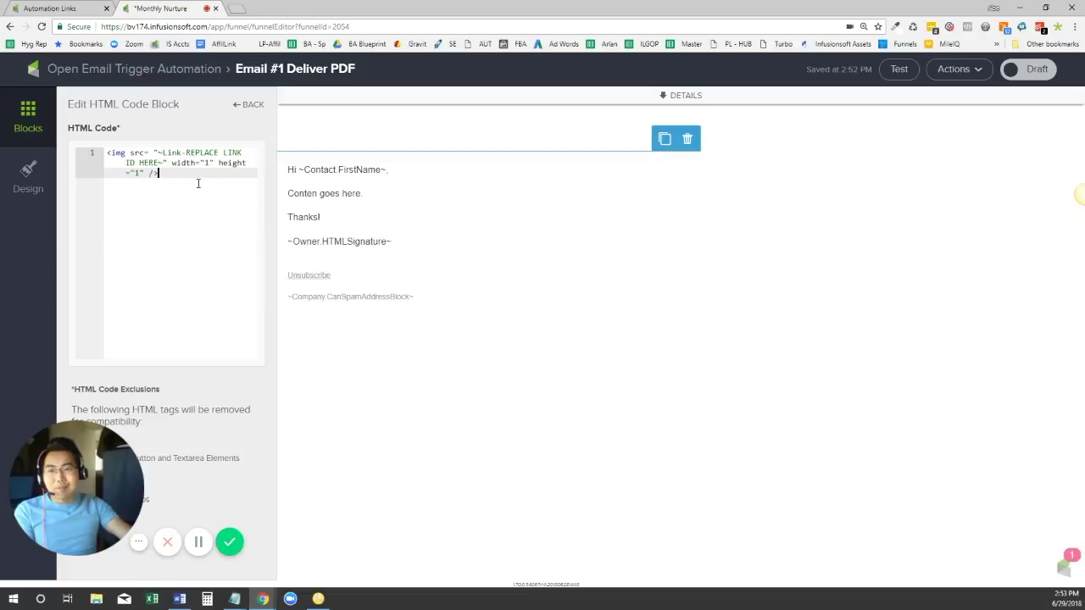
# Replace the "REPLACE LINK ID HERE" placeholder in the image code with link ID 20608.
pyautogui.click(164, 152)
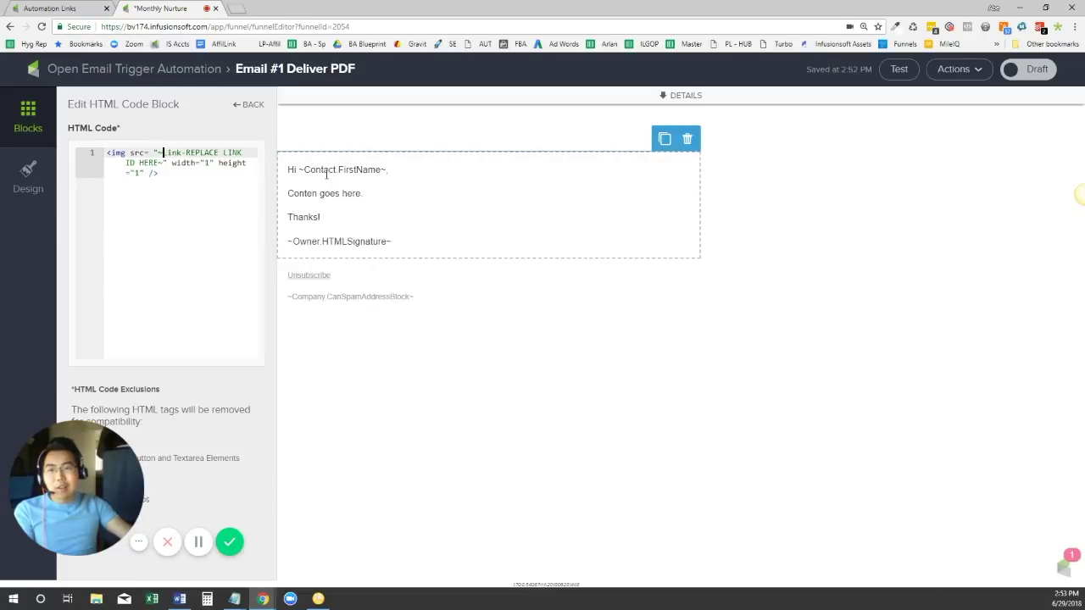
pyautogui.hotkey('shift', 'Right')
pyautogui.hotkey('shift', 'Right')
pyautogui.hotkey('shift', 'Right')
pyautogui.hotkey('shift', 'Right')
pyautogui.hotkey('shift', 'Right')
pyautogui.press('Right')
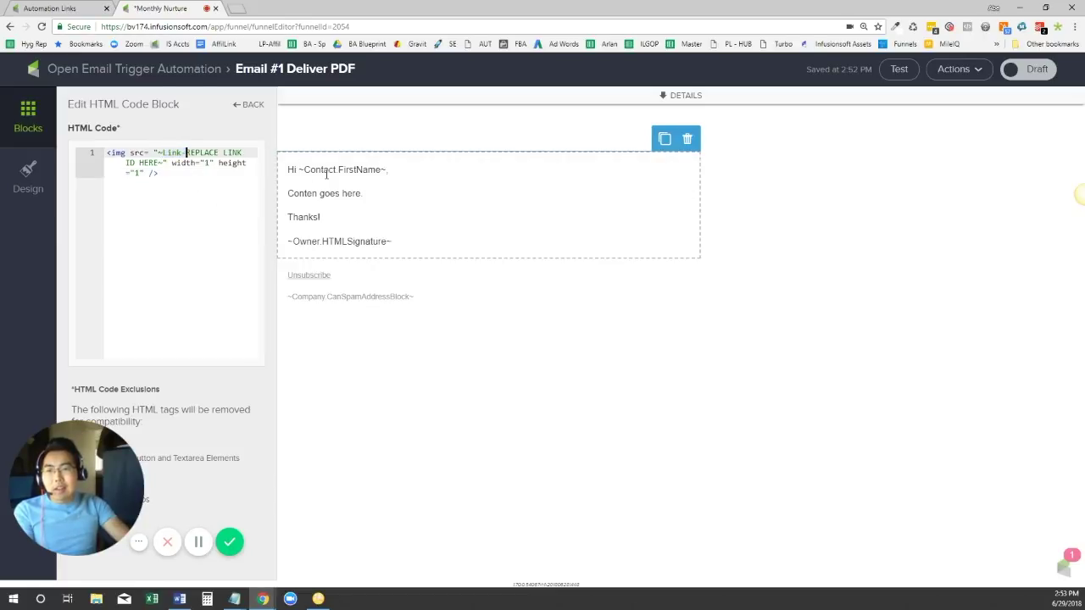
pyautogui.hotkey('shift', 'Right')
pyautogui.hotkey('shift', 'Right')
pyautogui.hotkey('shift', 'Right')
pyautogui.hotkey('shift', 'Right')
pyautogui.hotkey('shift', 'Right')
pyautogui.hotkey('shift', 'Right')
pyautogui.hotkey('shift', 'Right')
pyautogui.hotkey('shift', 'Right')
pyautogui.hotkey('shift', 'Right')
pyautogui.hotkey('shift', 'Right')
pyautogui.hotkey('shift', 'Right')
pyautogui.hotkey('shift', 'Right')
pyautogui.hotkey('shift', 'Right')
pyautogui.hotkey('shift', 'Right')
pyautogui.hotkey('shift', 'Right')
pyautogui.hotkey('shift', 'Right')
pyautogui.hotkey('shift', 'Right')
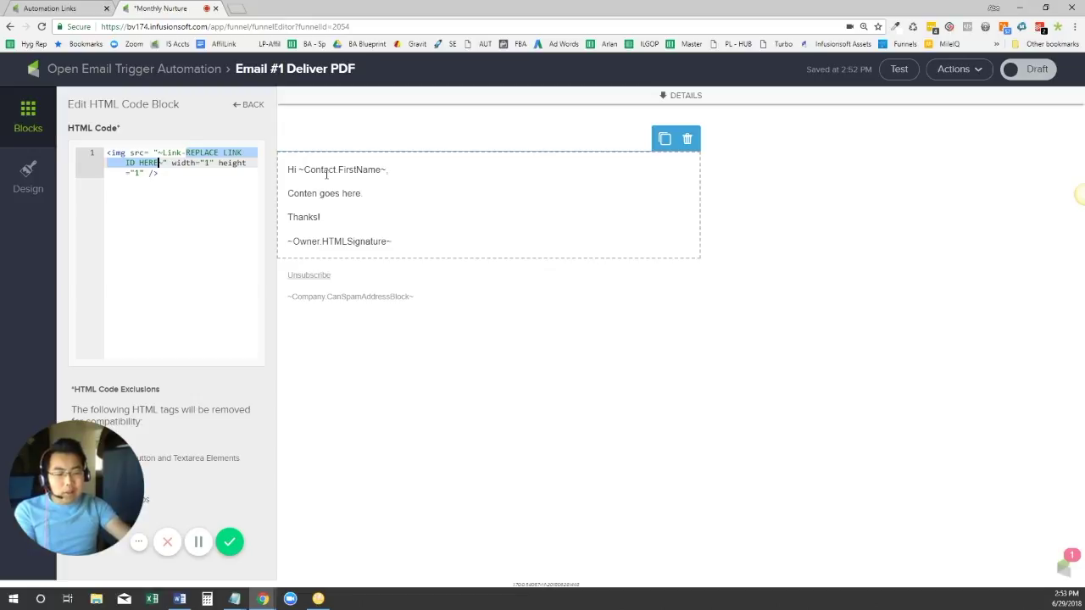
pyautogui.write('20608')
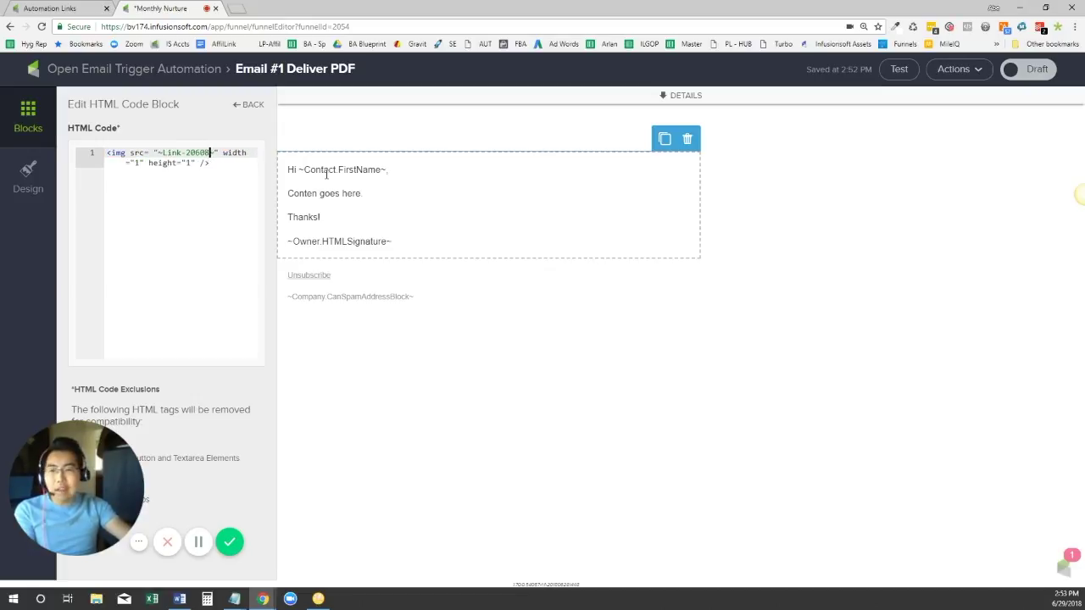
pyautogui.click(222, 163)
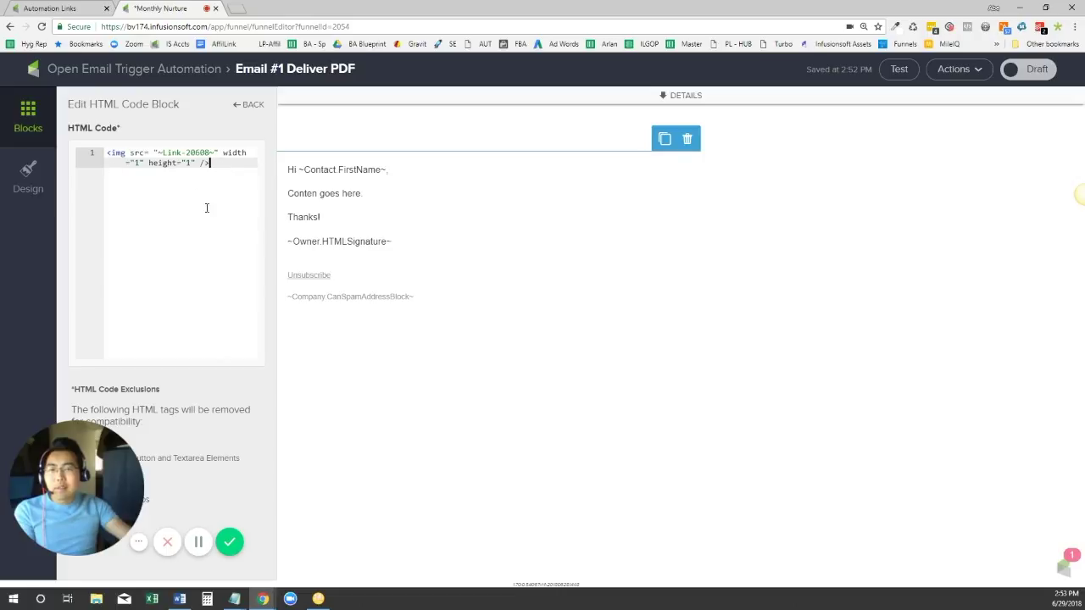
pyautogui.click(821, 208)
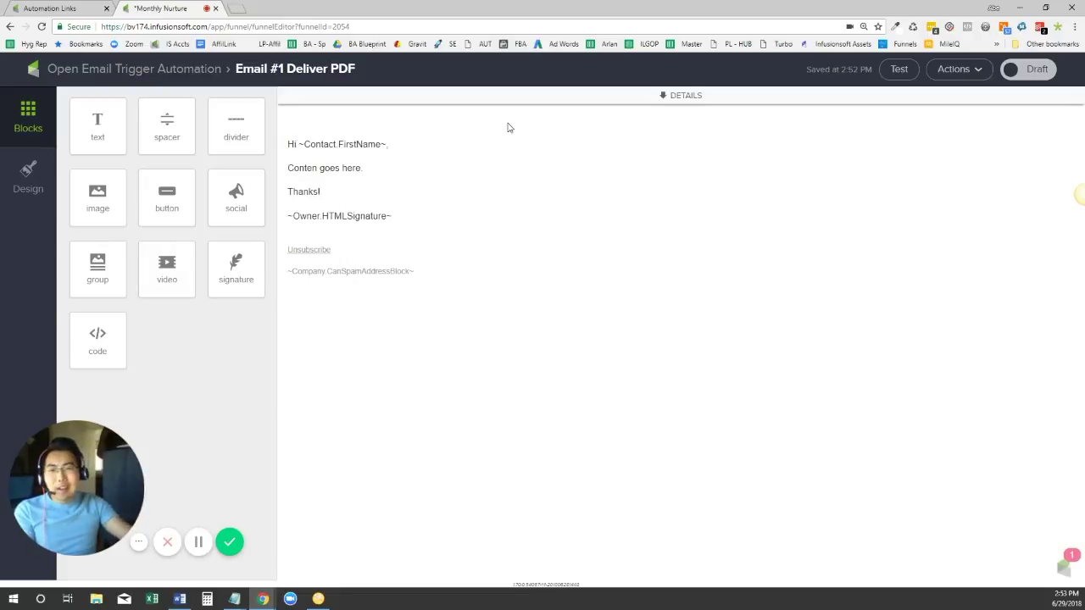
pyautogui.click(501, 128)
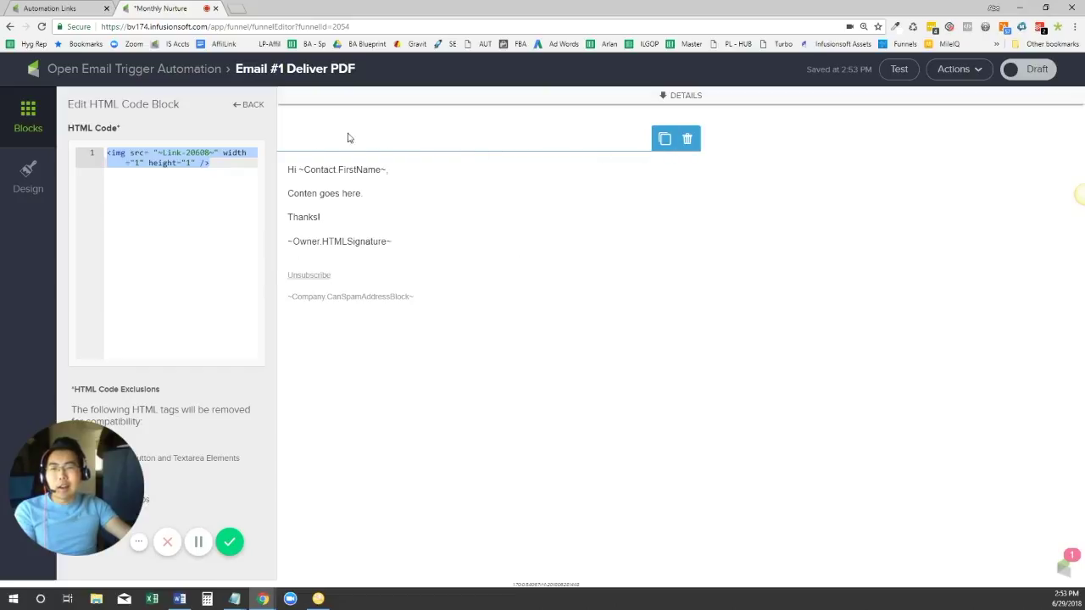
# Set the linked image's height to 200 in the HTML code block, close the block and reopen it from the email.
pyautogui.click(249, 170)
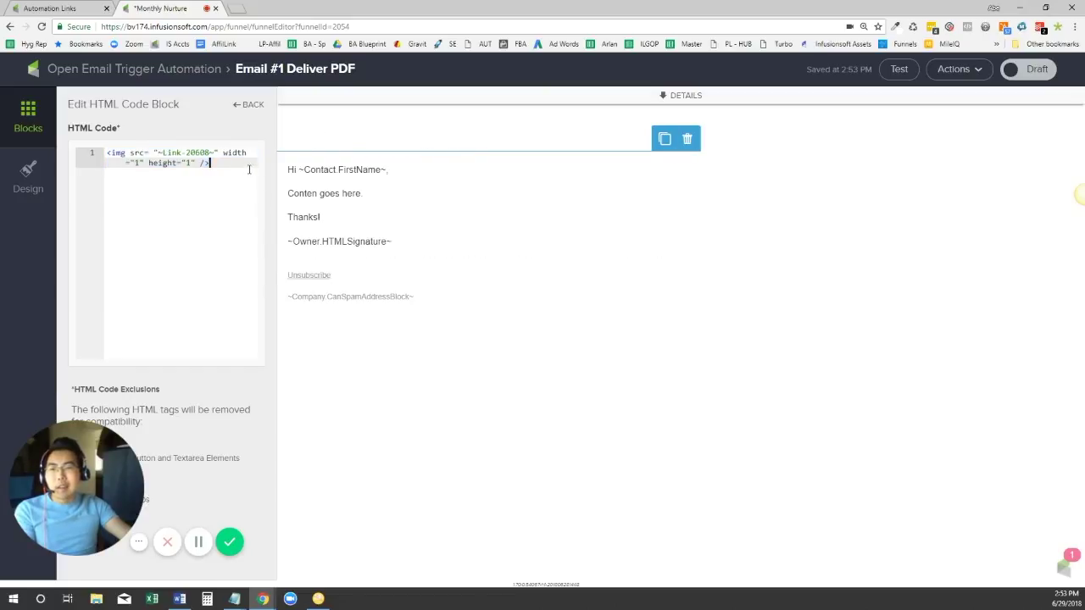
pyautogui.doubleClick(187, 164)
pyautogui.write('20')
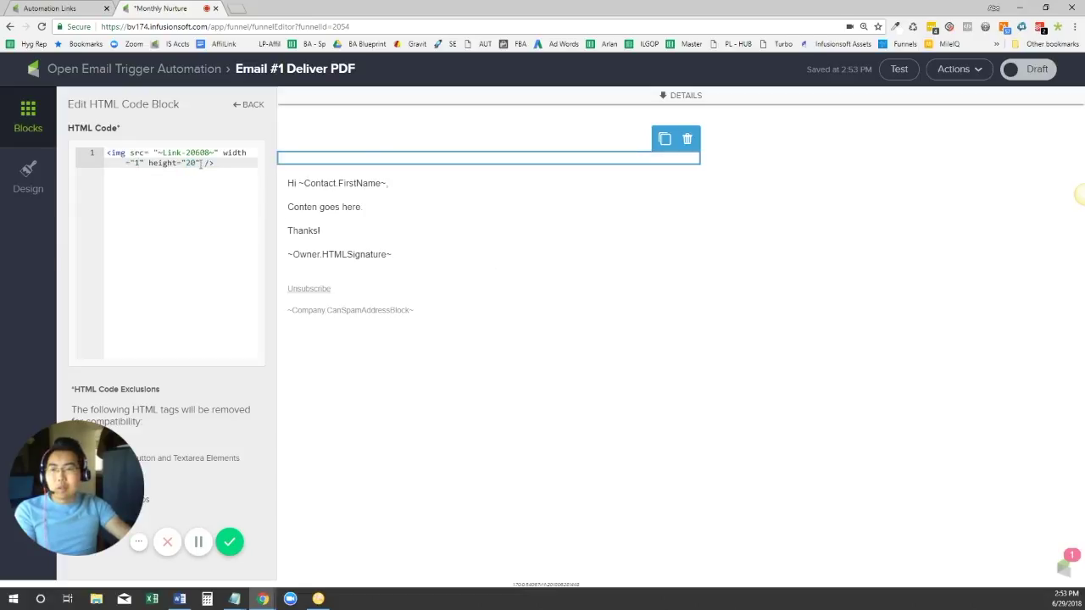
pyautogui.write('0')
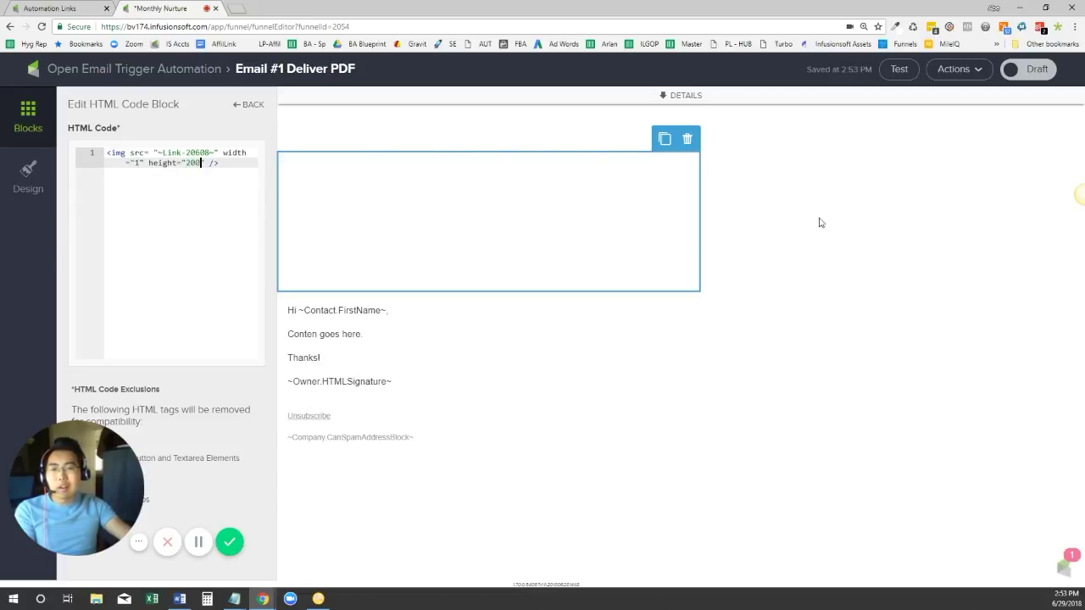
pyautogui.click(820, 222)
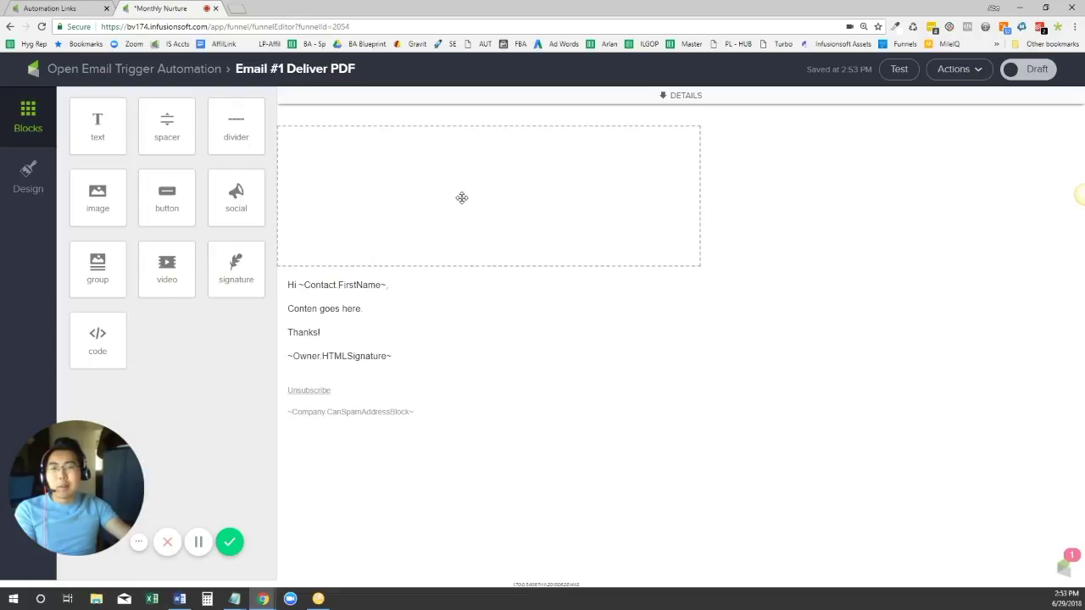
pyautogui.click(461, 195)
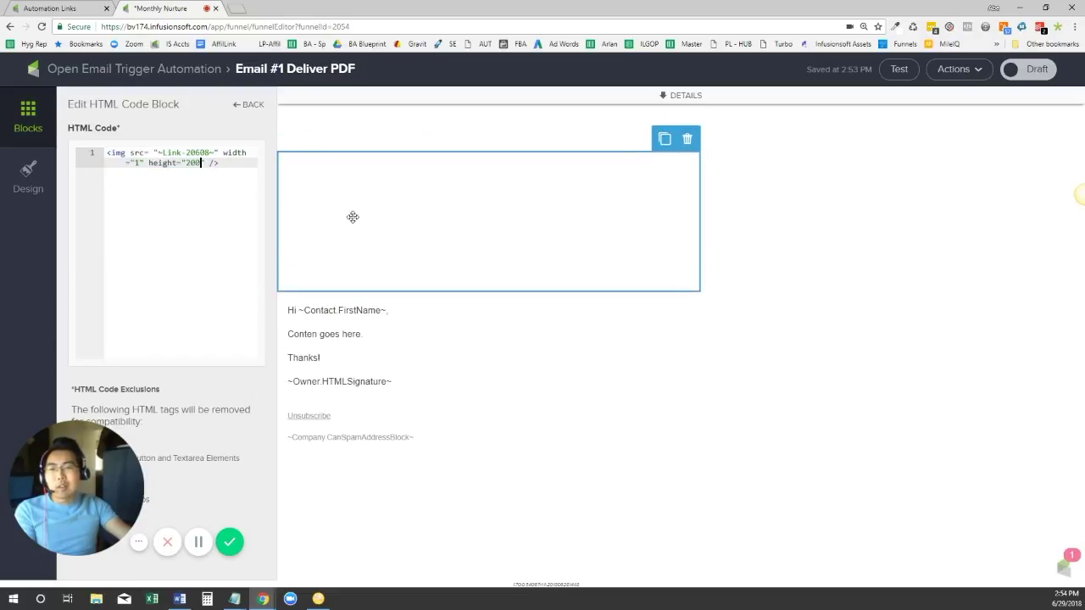
# Set the image's height back to 1 in the code block and close the block.
pyautogui.press('BackSpace')
pyautogui.press('BackSpace')
pyautogui.press('BackSpace')
pyautogui.write('1')
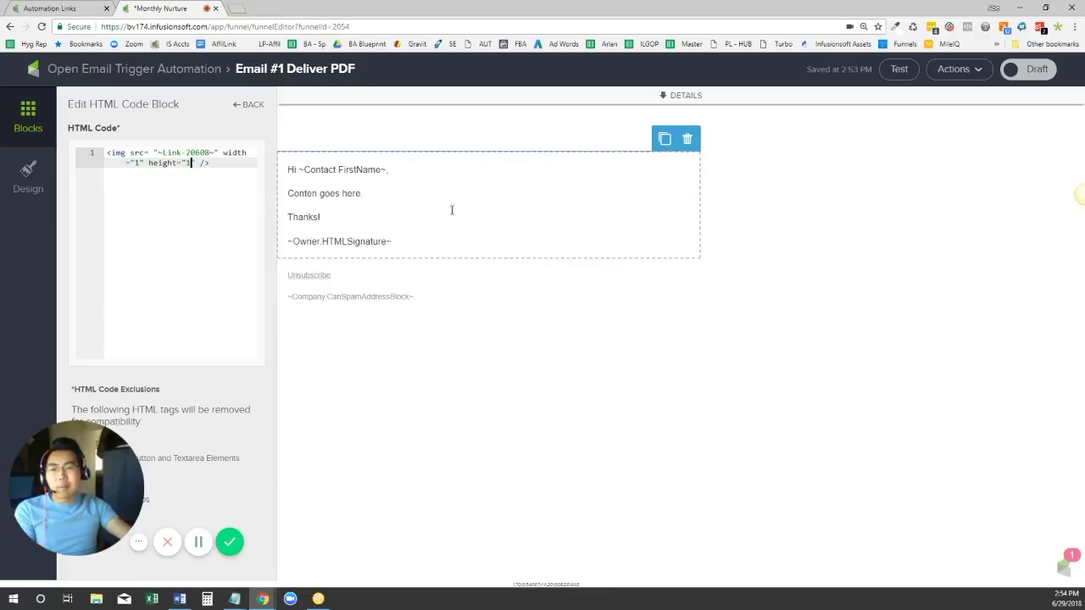
pyautogui.click(798, 198)
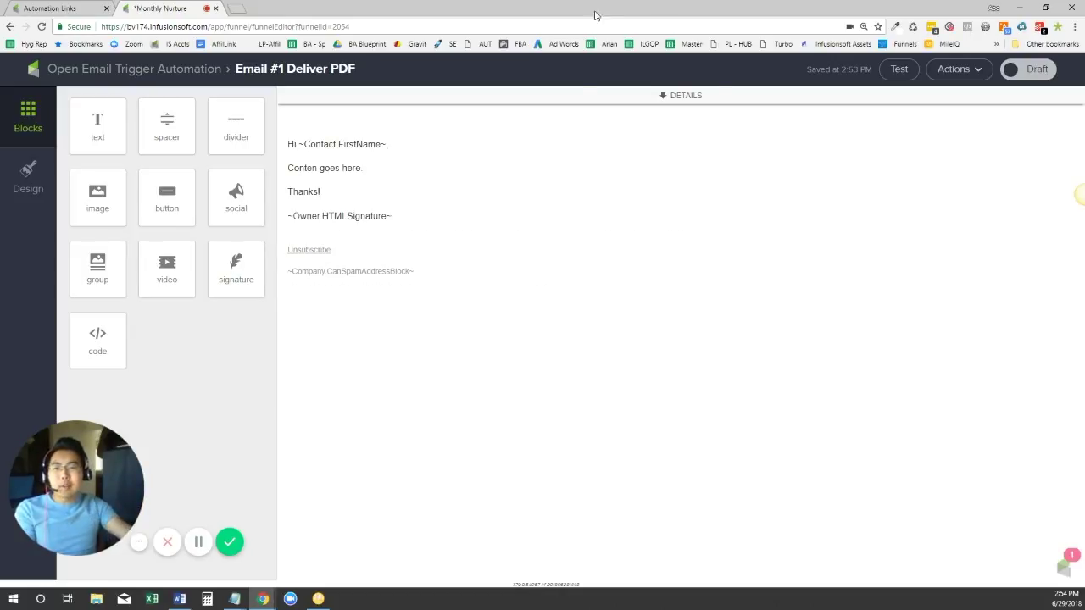
# Reopen the code block above the greeting to examine the ~Link-20608~ reference in the image source, and close it.
pyautogui.click(505, 129)
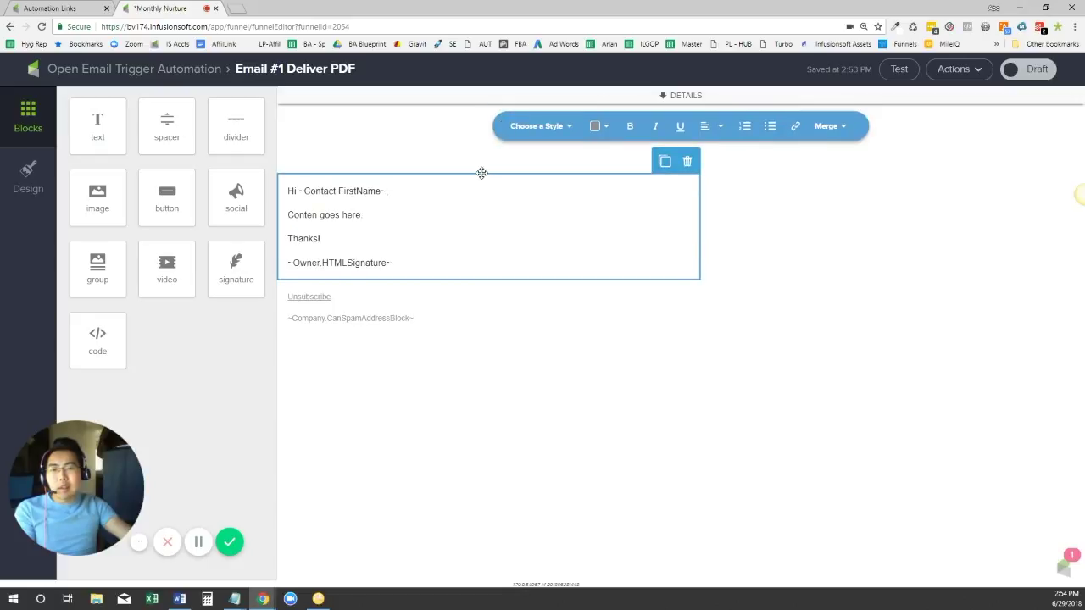
pyautogui.click(481, 173)
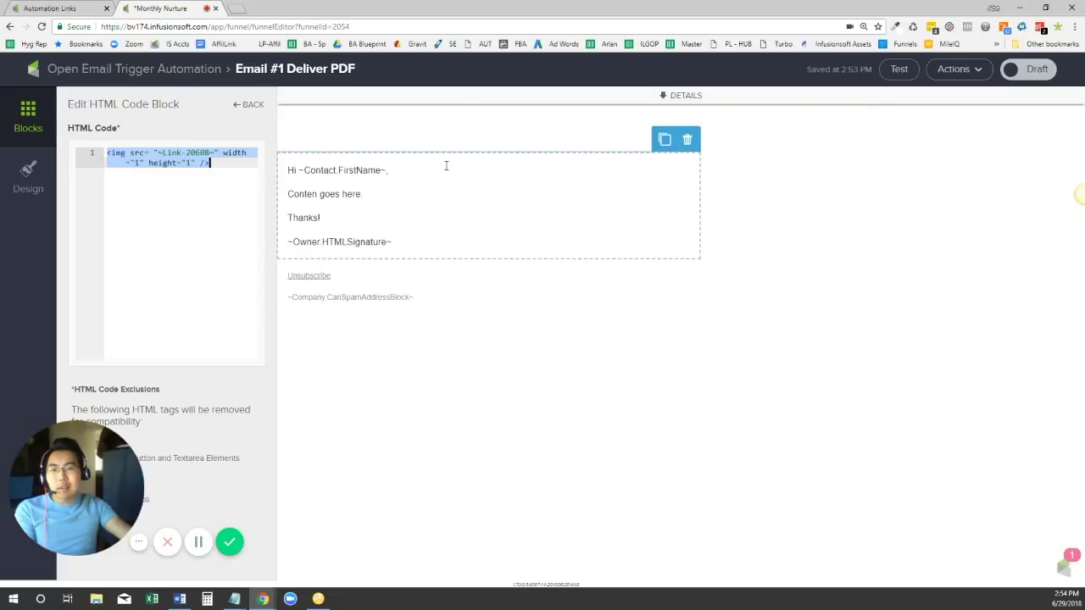
pyautogui.click(211, 170)
pyautogui.moveTo(215, 150); pyautogui.dragTo(154, 153)
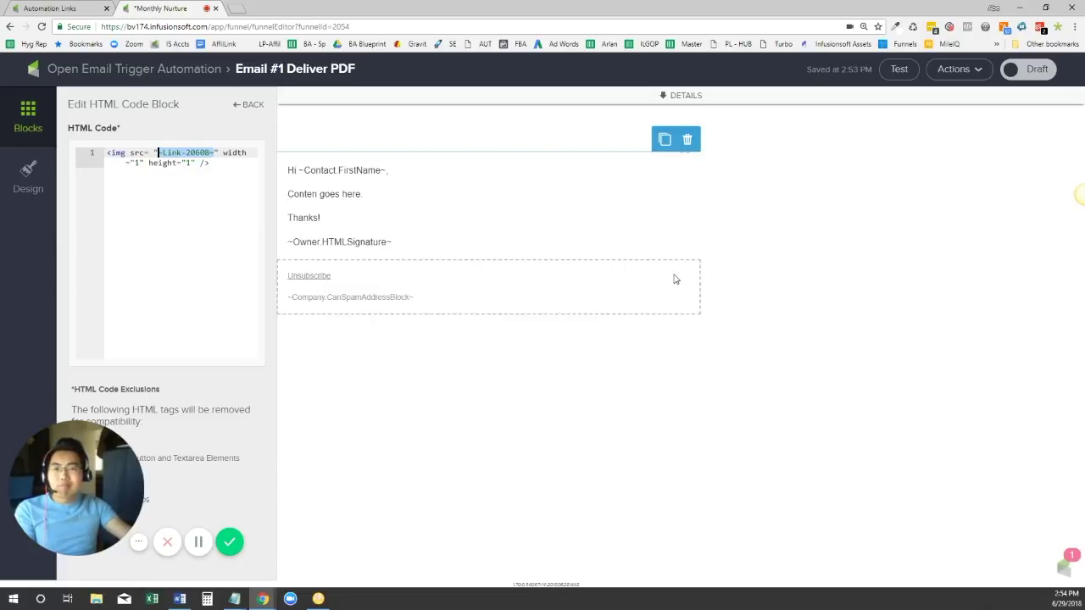
pyautogui.click(785, 261)
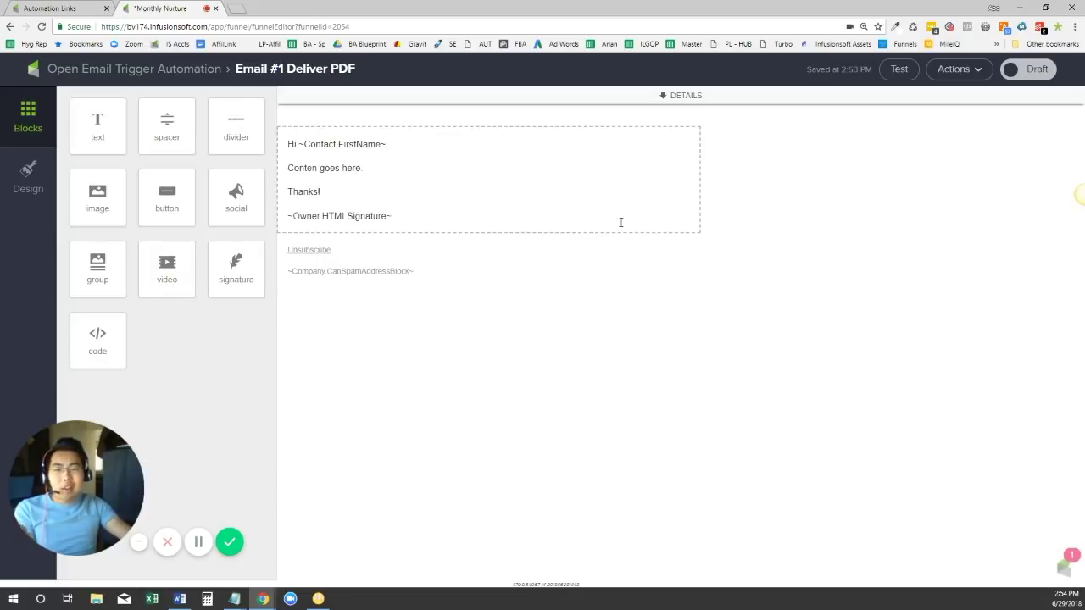
# Leave Email #1 and the "Open Email Trigger Automation" sequence to return to the Monthly Nurture campaign canvas.
pyautogui.click(986, 74)
pyautogui.click(990, 79)
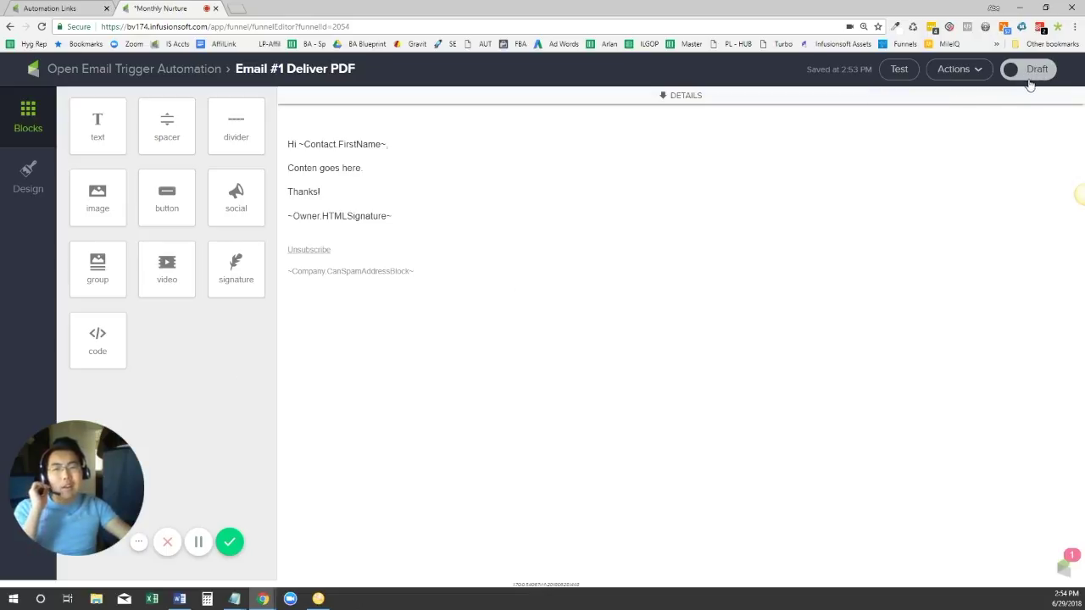
pyautogui.click(145, 78)
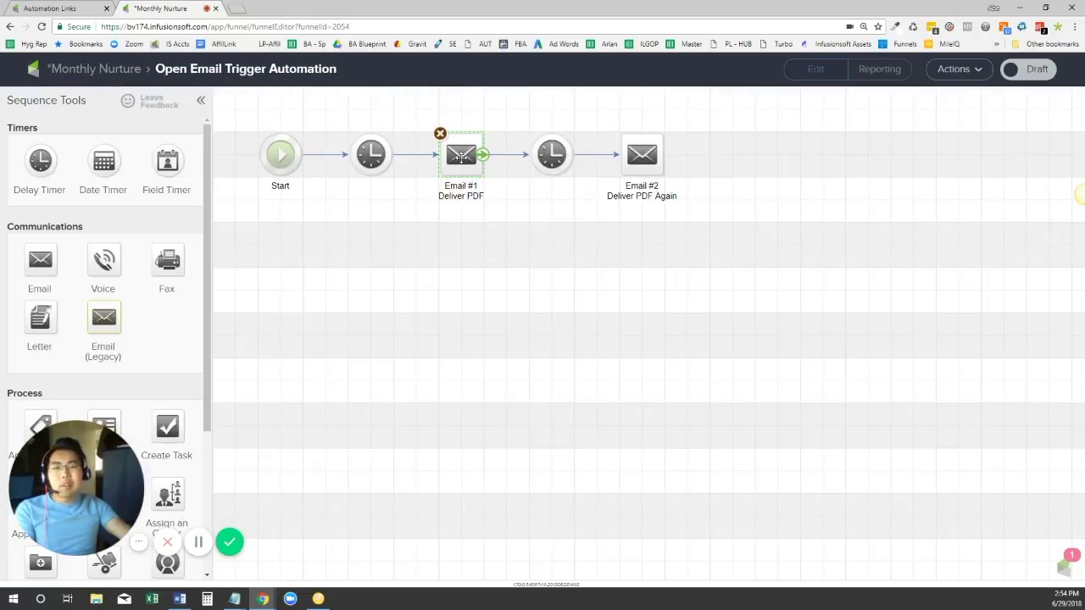
pyautogui.moveTo(511, 110); pyautogui.dragTo(795, 253)
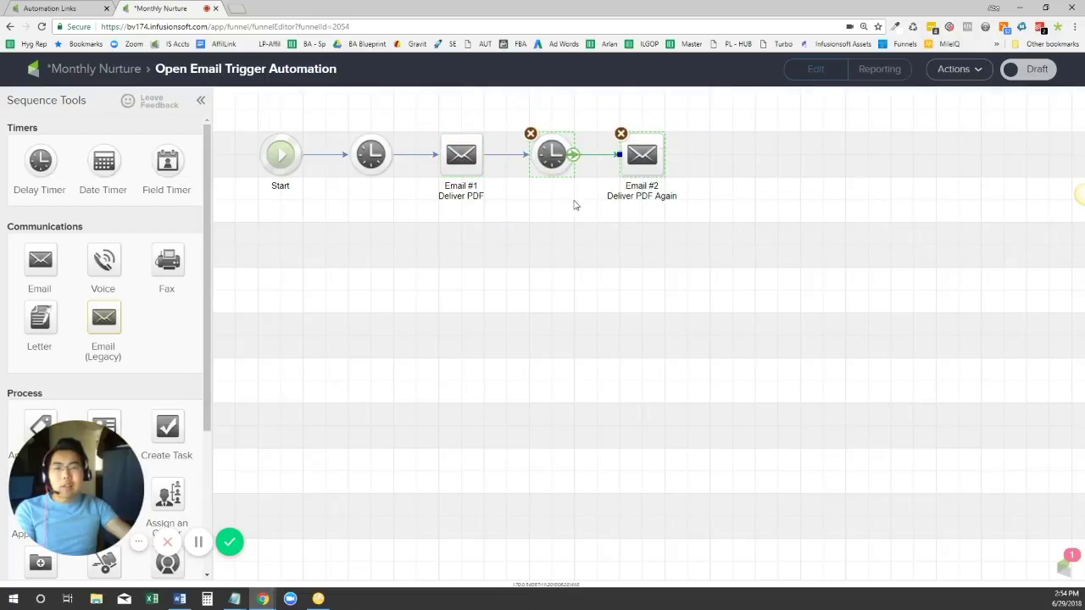
pyautogui.click(98, 71)
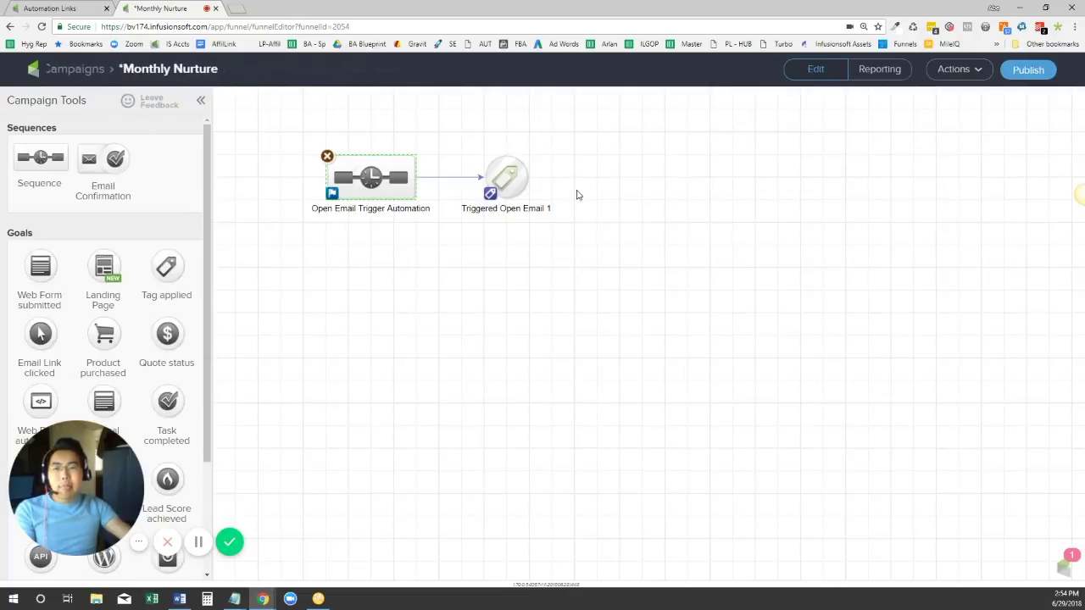
# Add a new sequence after the "Triggered Open Email 1" goal and connect the goal to it.
pyautogui.click(509, 176)
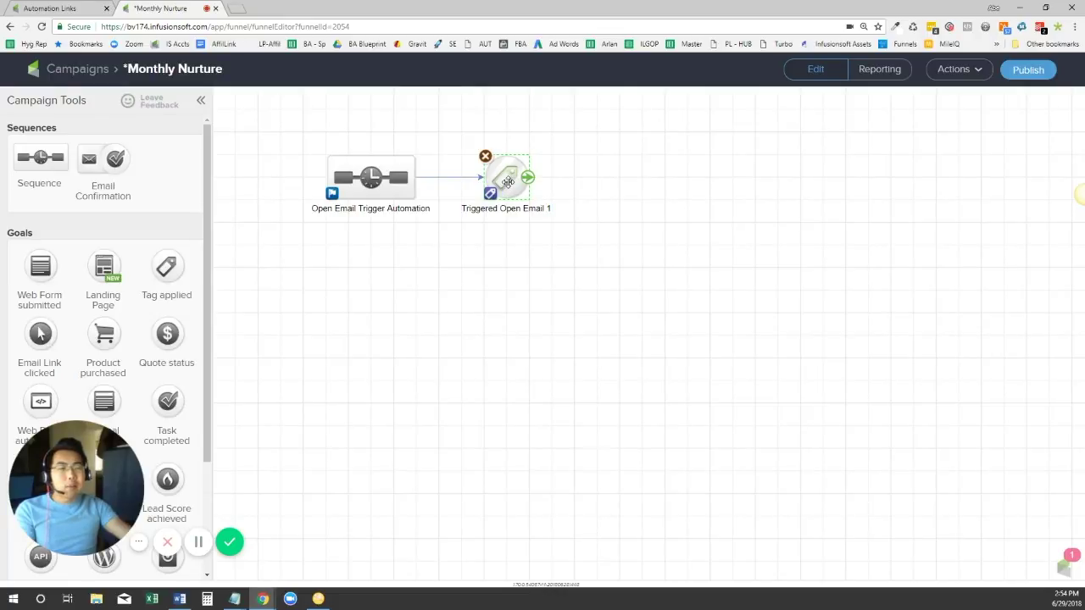
pyautogui.moveTo(60, 166); pyautogui.dragTo(621, 178)
pyautogui.moveTo(537, 196); pyautogui.dragTo(641, 183)
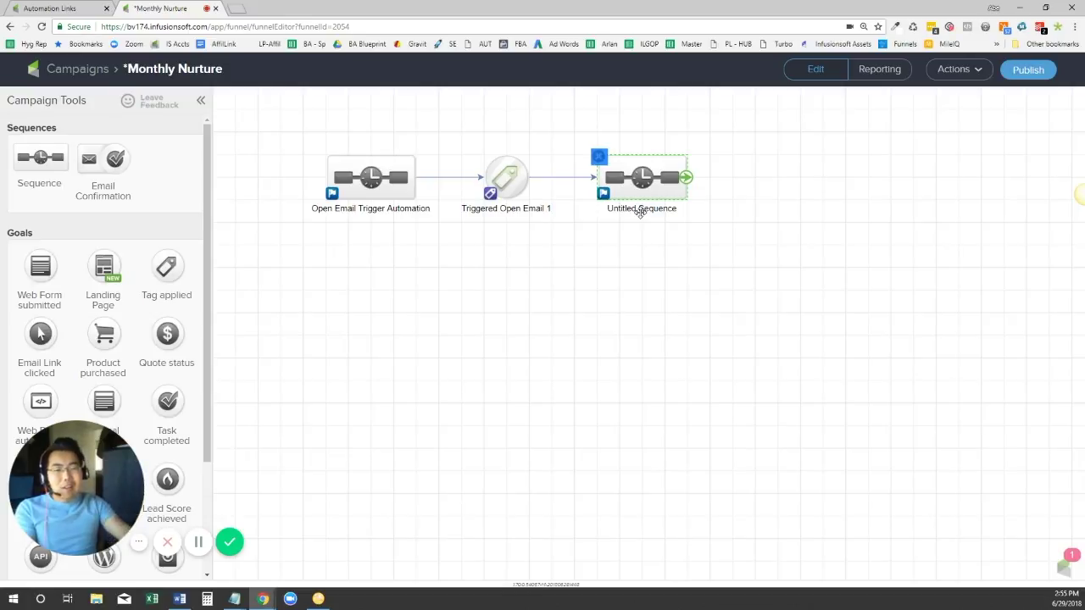
pyautogui.click(615, 295)
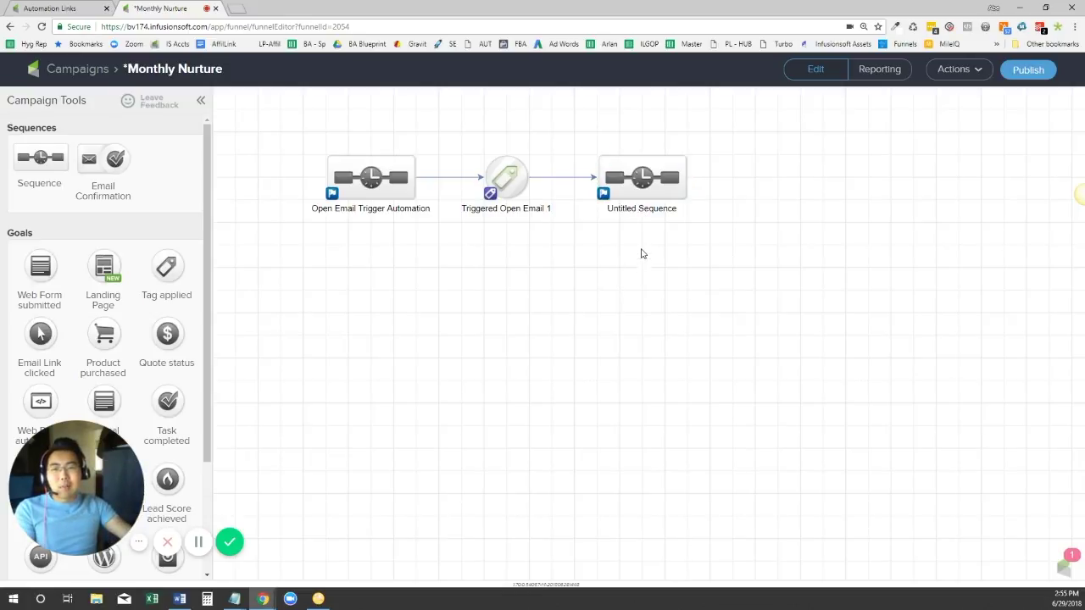
pyautogui.hotkey('alt', 'Tab')
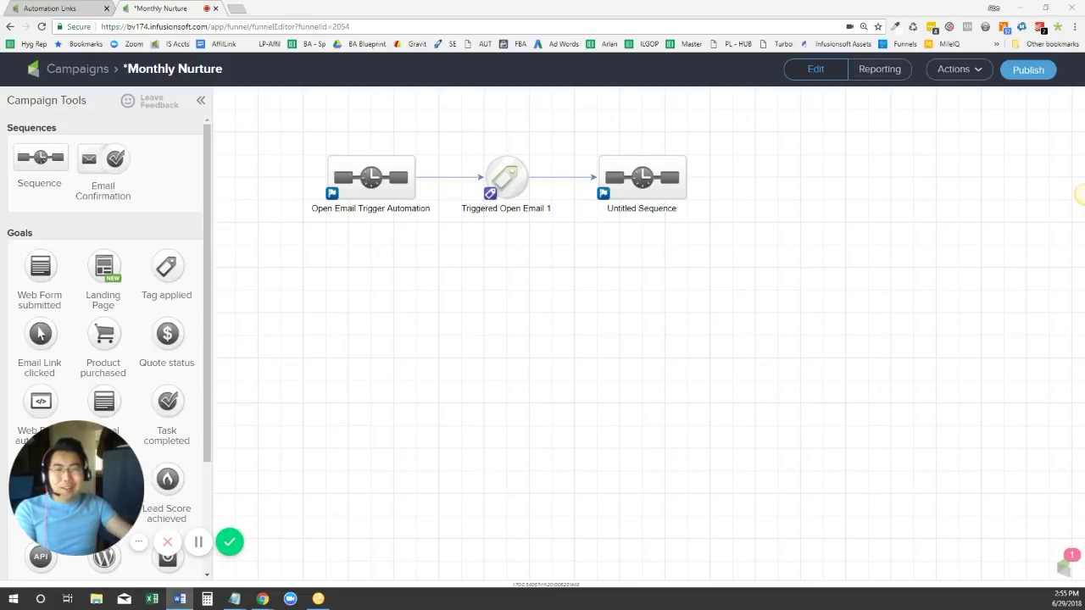
pyautogui.click(777, 361)
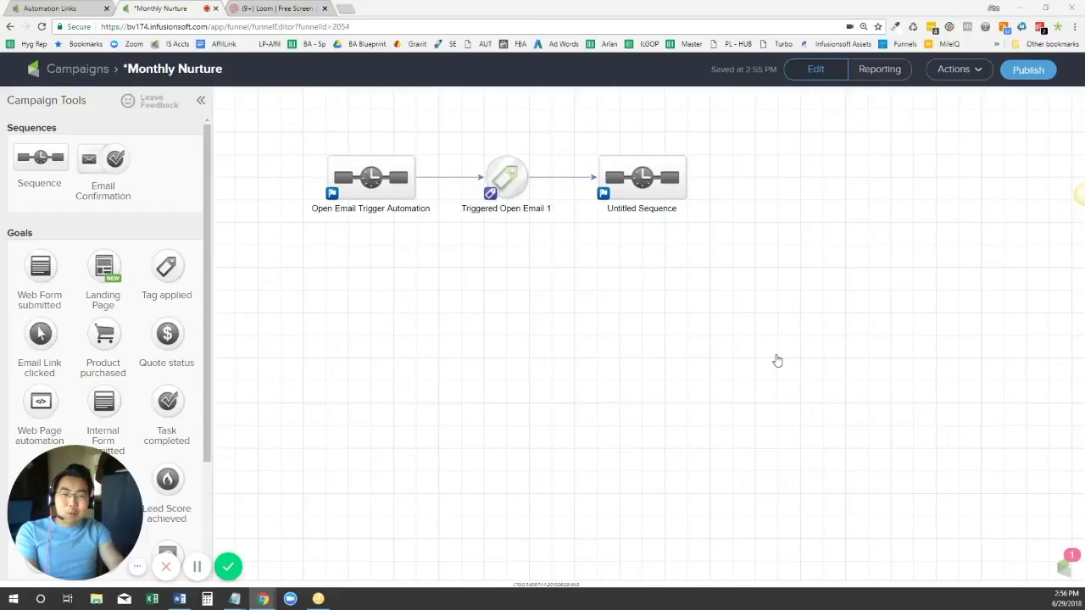